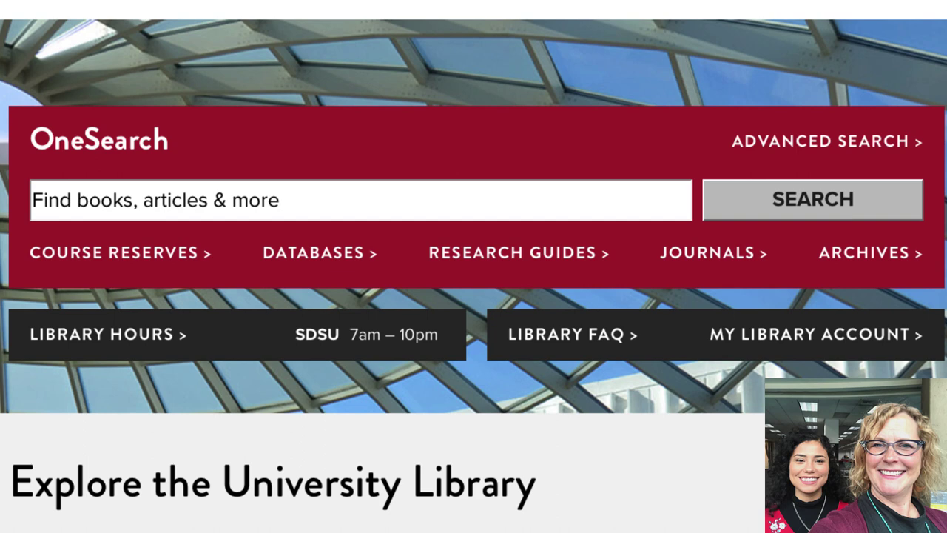
- Search the library's OneSearch for Harry Potter without quotation marks
left_click(104, 201)
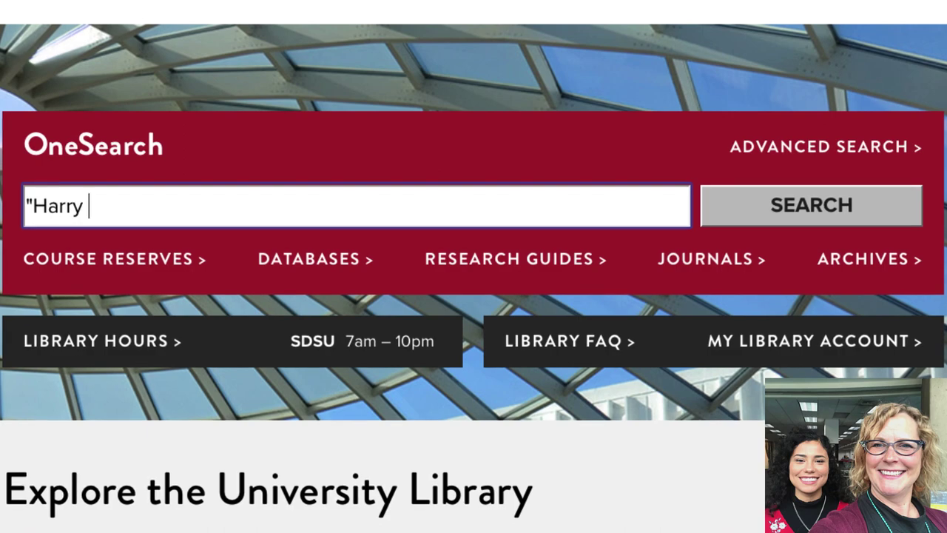
type(" potter")
key("BackSpace")
key("BackSpace")
key("BackSpace")
key("BackSpace")
key("BackSpace")
key("BackSpace")
type("Potter\"")
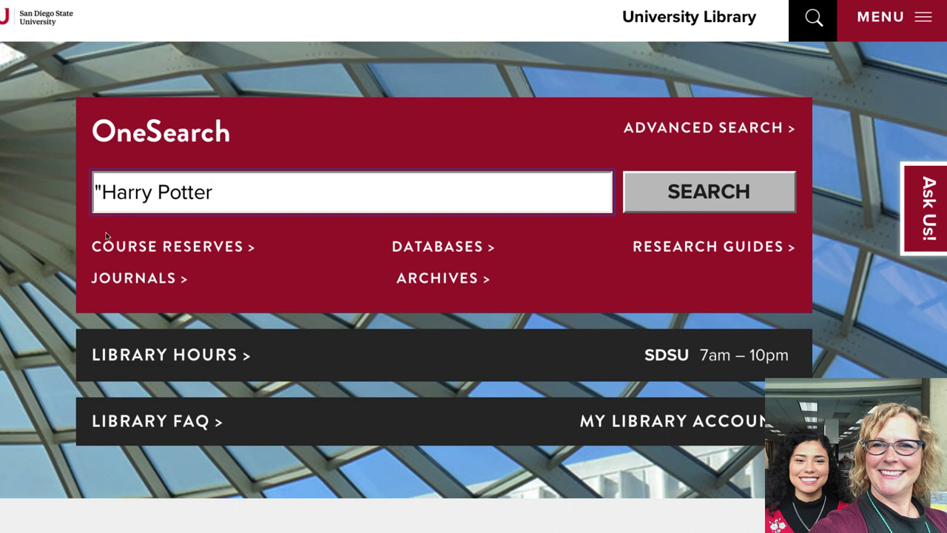
key("Home")
key("Delete")
left_click(713, 205)
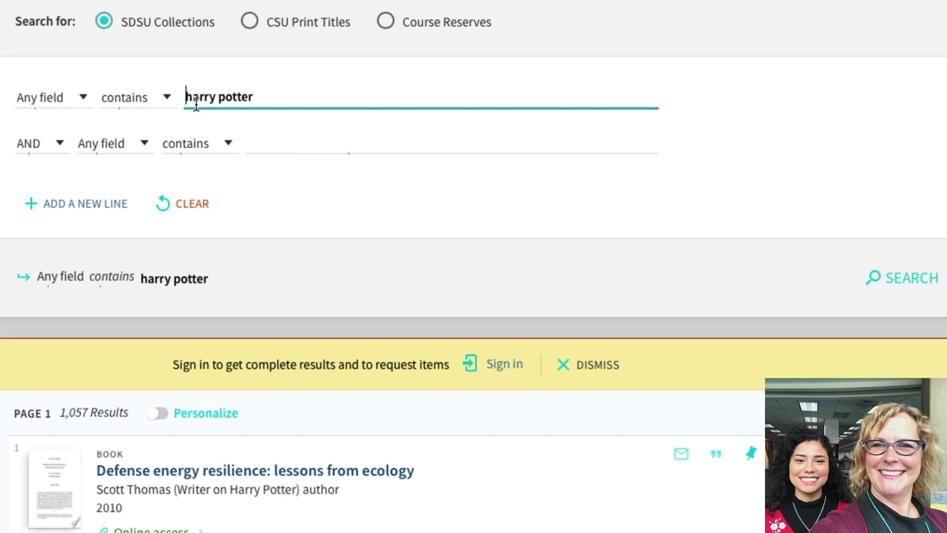
- Enclose the search term harry potter in quotation marks and rerun the search for the exact phrase
left_click(185, 113)
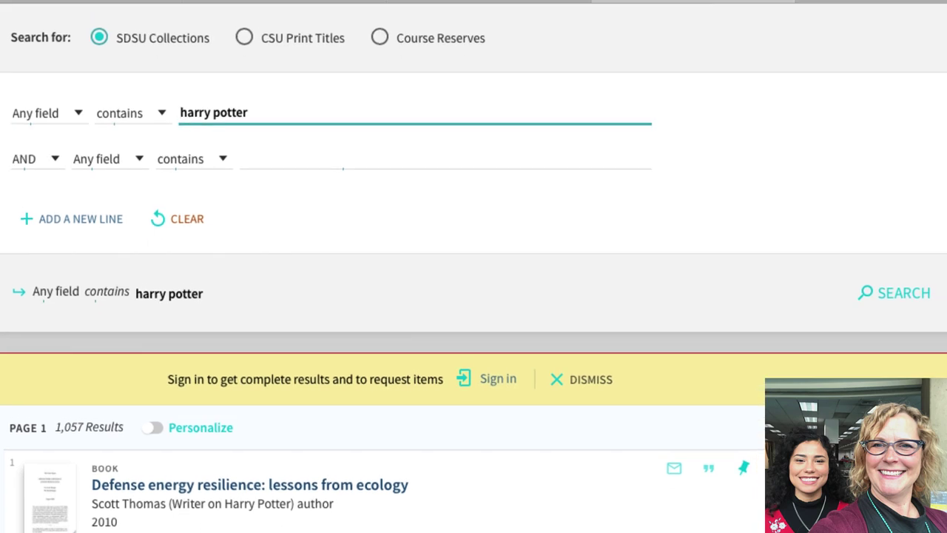
type("\"")
left_click(305, 113)
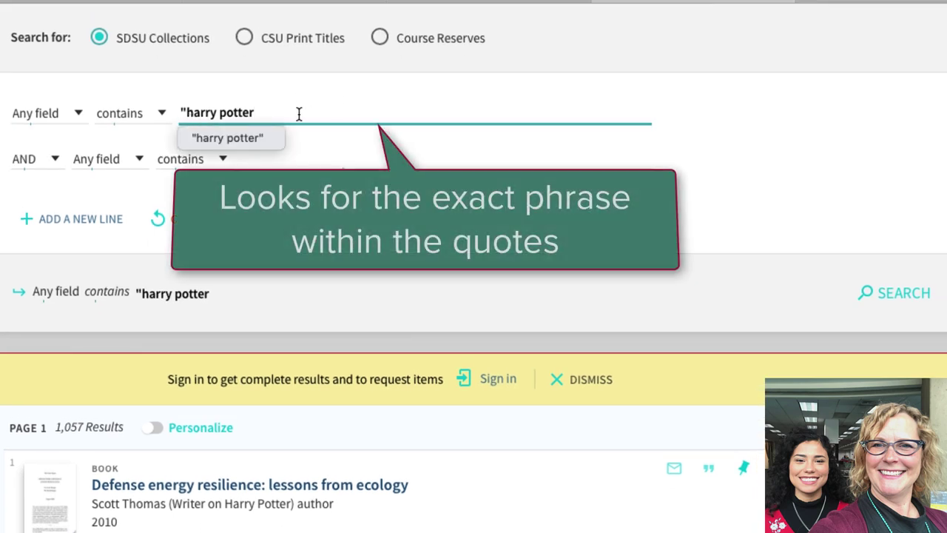
type("\"")
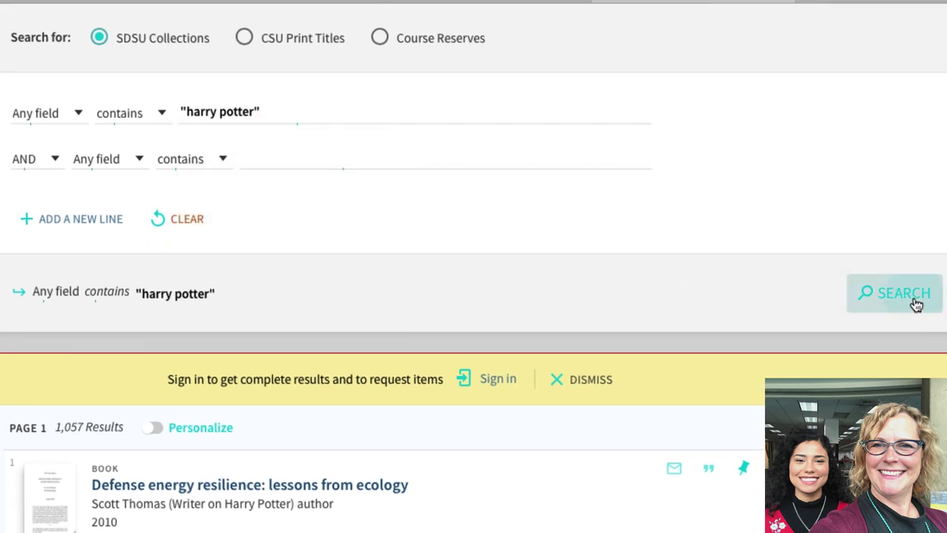
left_click(915, 302)
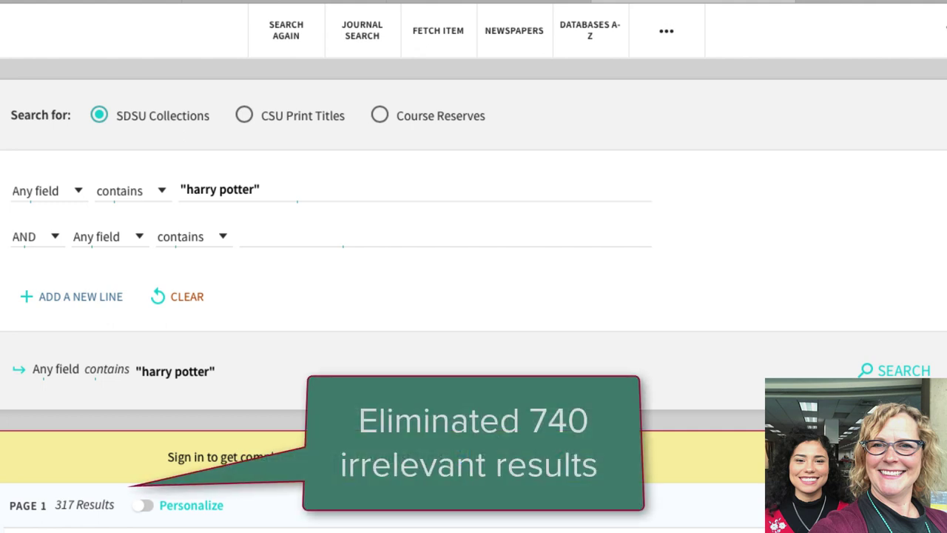
- Restrict the "harry potter" search line to the Title field and rerun the search
scroll(222, 497, "down", 3)
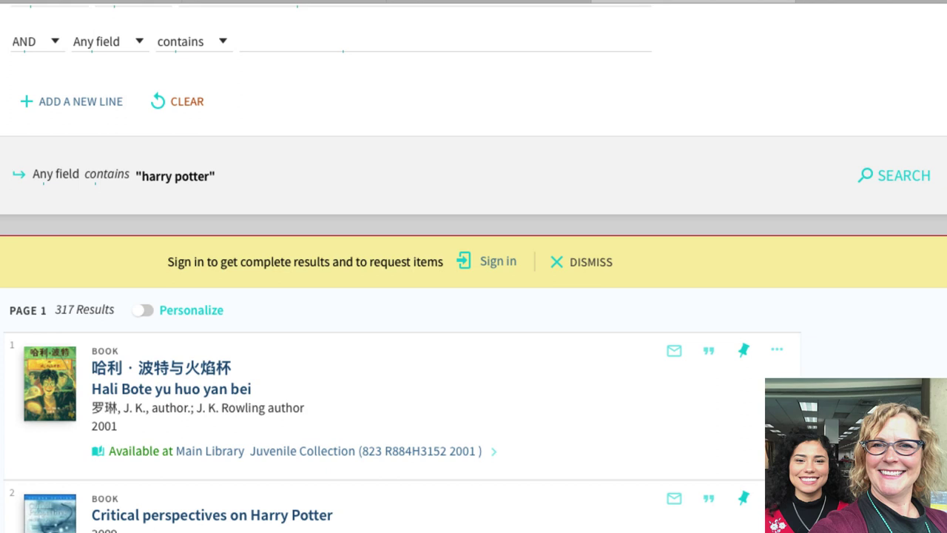
scroll(212, 510, "down", 1)
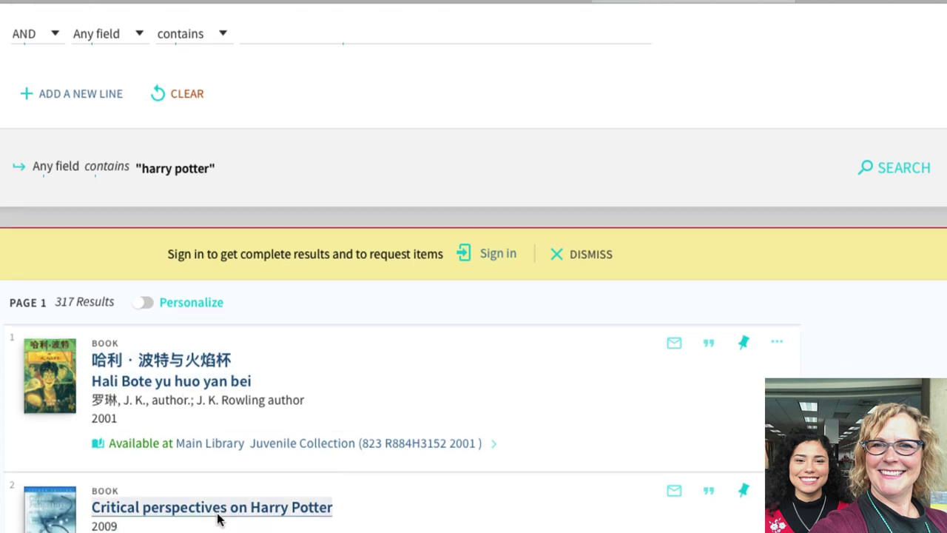
scroll(212, 511, "down", 4)
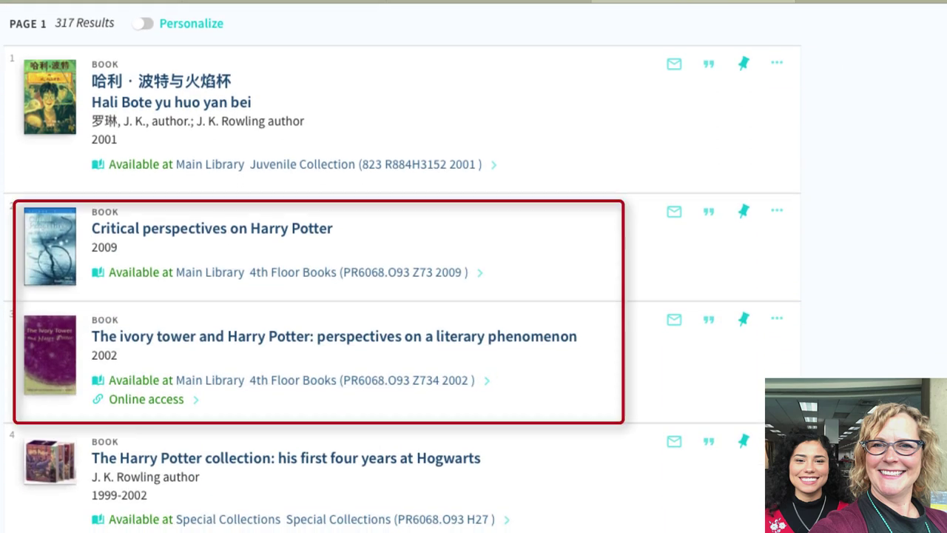
scroll(403, 265, "down", 1)
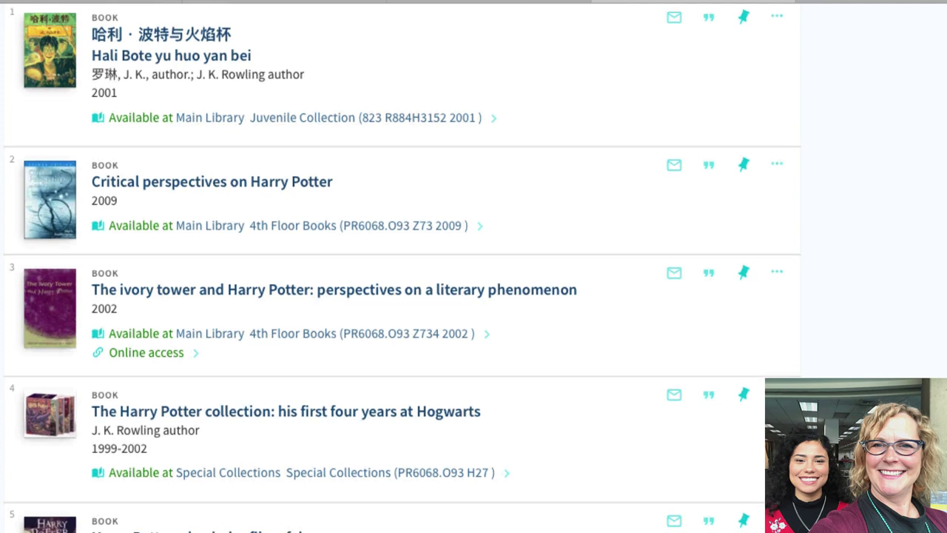
scroll(194, 304, "up", 7)
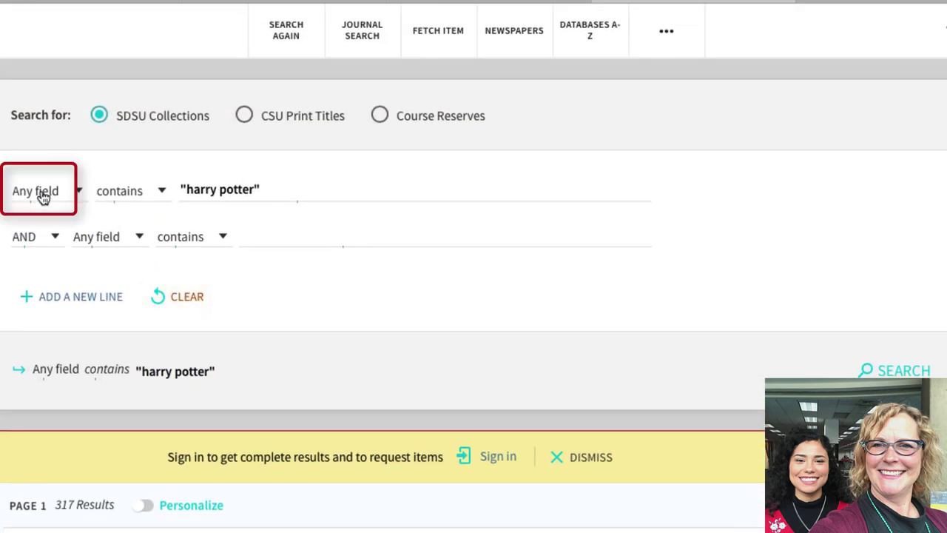
left_click(41, 194)
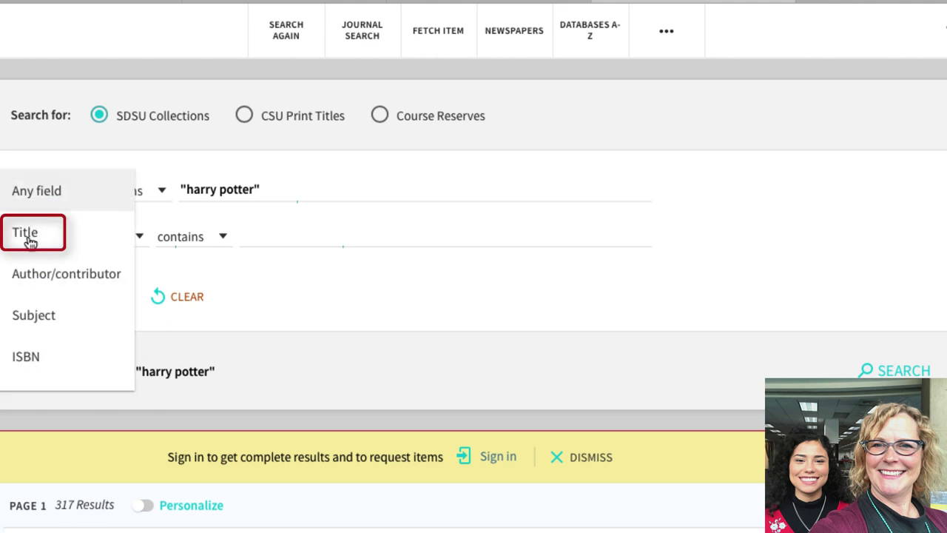
left_click(30, 238)
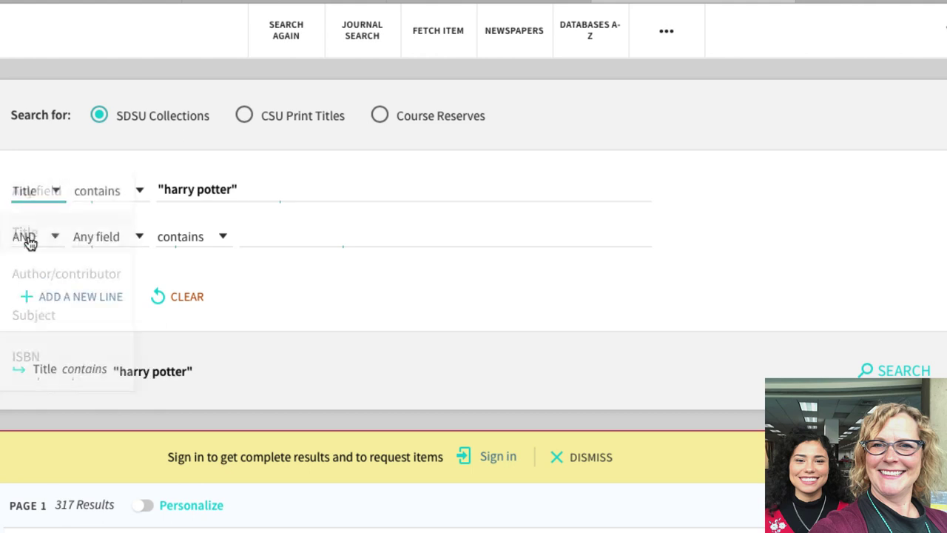
left_click(904, 368)
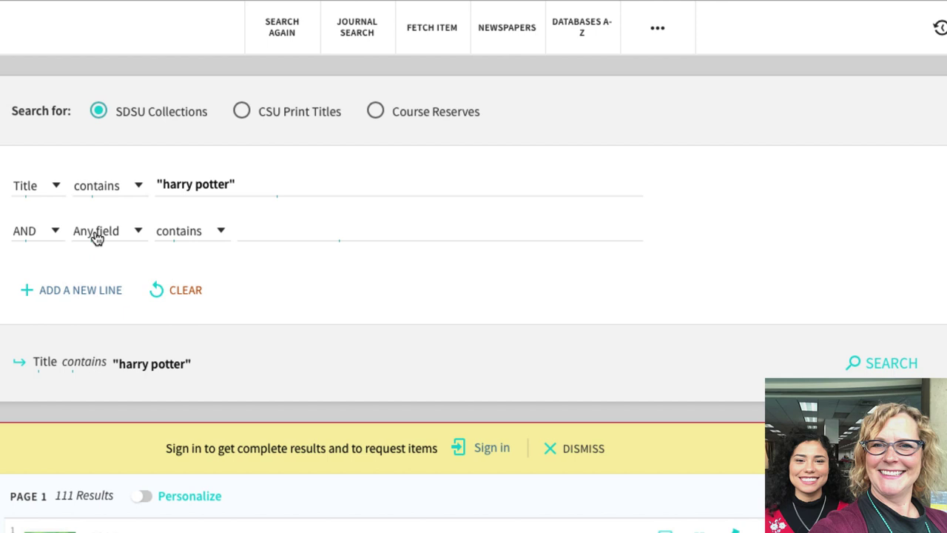
- Add the condition Author/contributor contains J. K. Rowling, rerun the search and look through the listed books
left_click(89, 237)
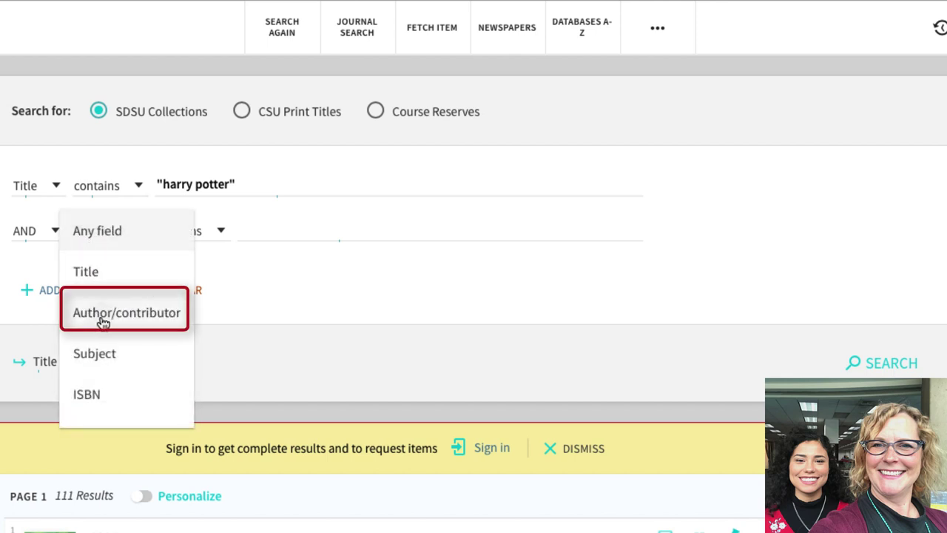
left_click(99, 322)
left_click(312, 231)
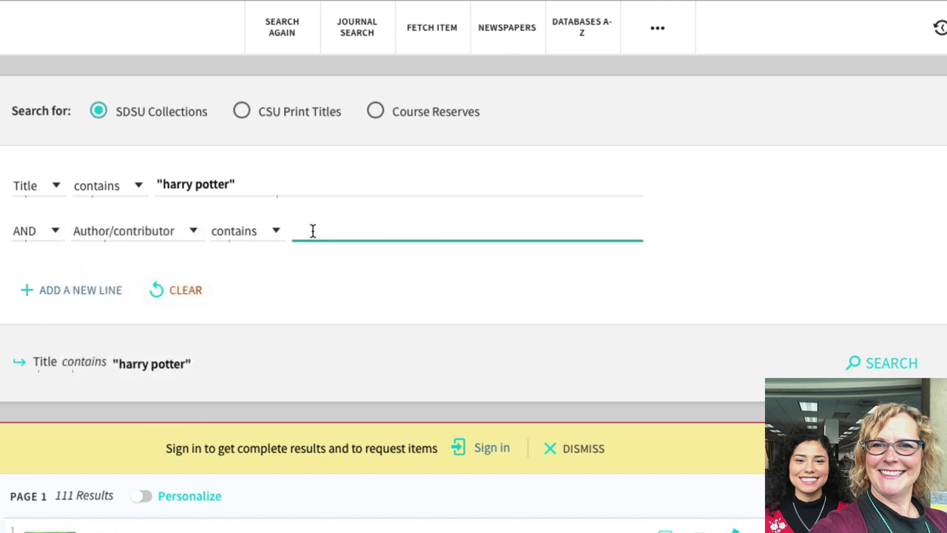
type("J. K")
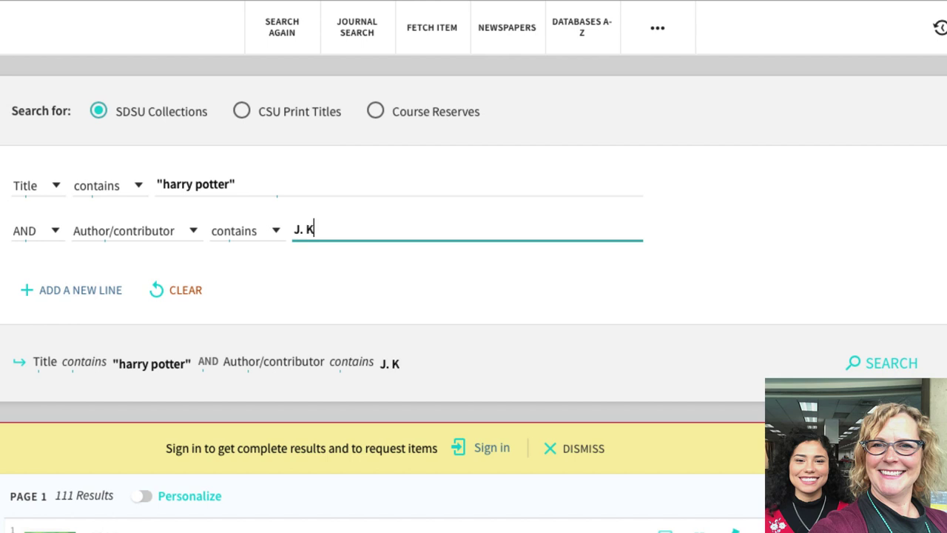
type(". Rowling")
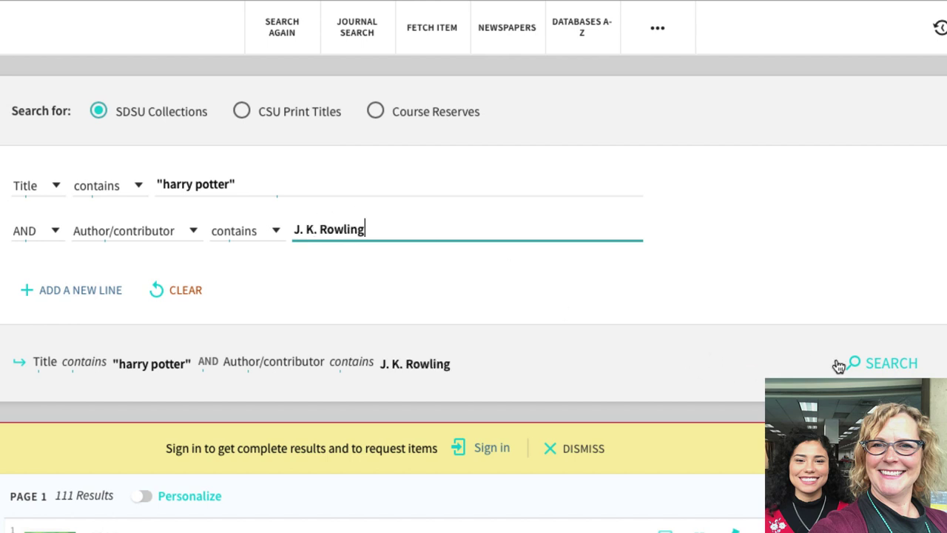
left_click(886, 365)
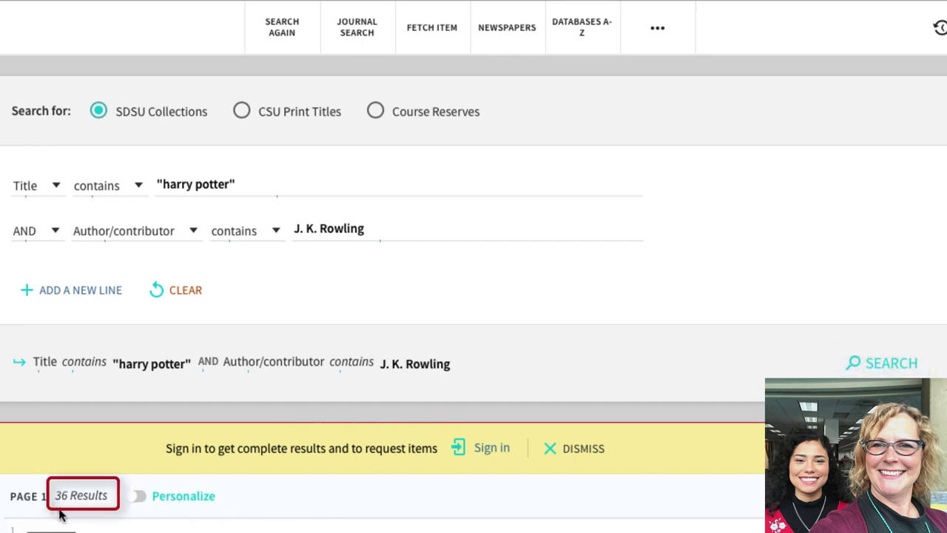
scroll(473, 266, "down", 8)
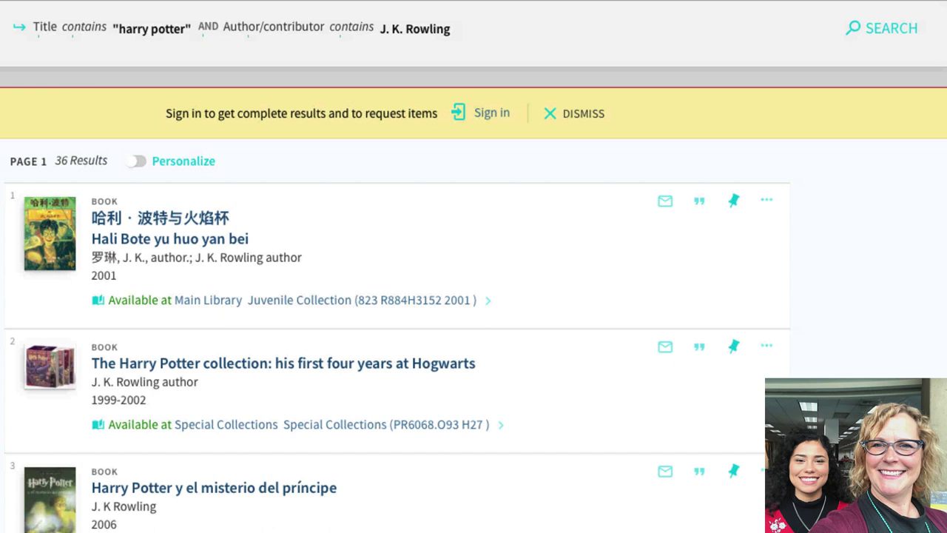
scroll(397, 267, "down", 4)
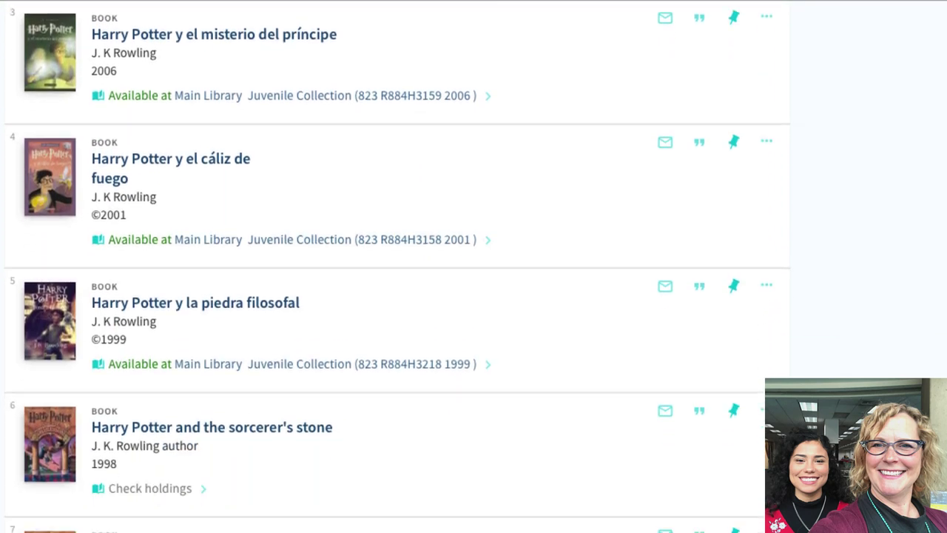
scroll(398, 266, "up", 7)
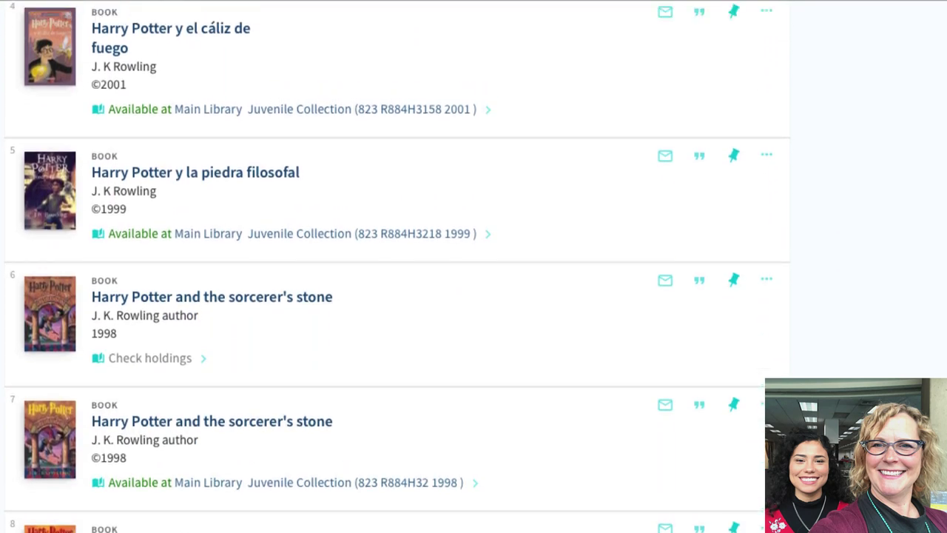
scroll(397, 267, "up", 6)
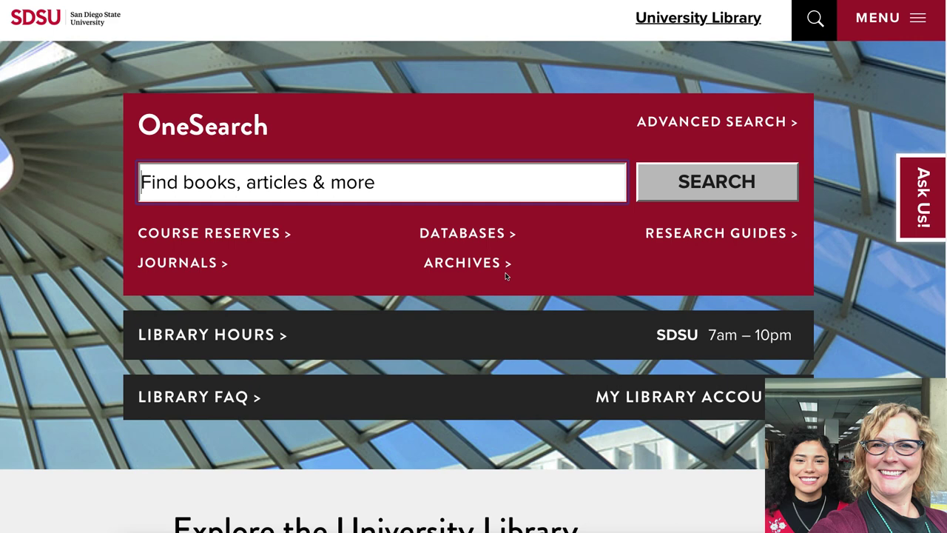
- Search OneSearch from the library home page for the exact phrase "cognitive behavioral therapy"
type("\"")
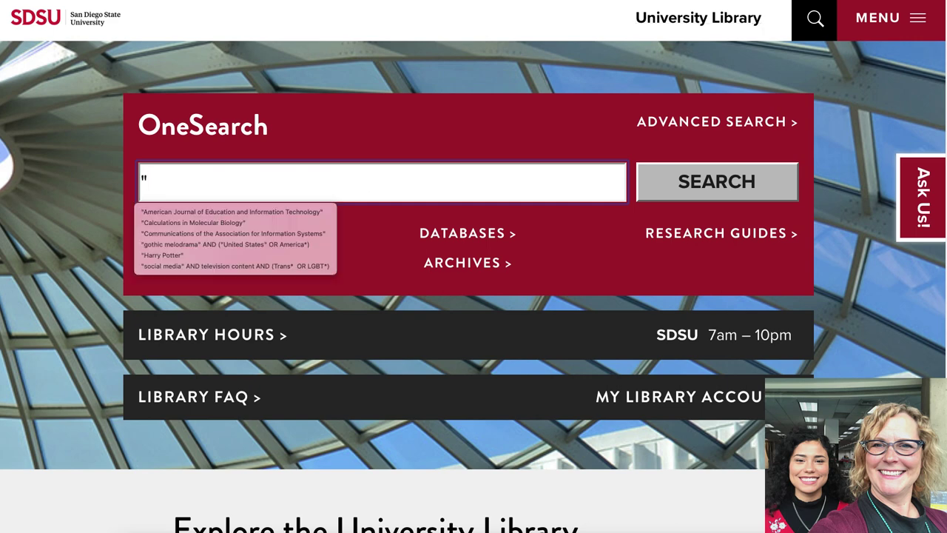
type("Cognit")
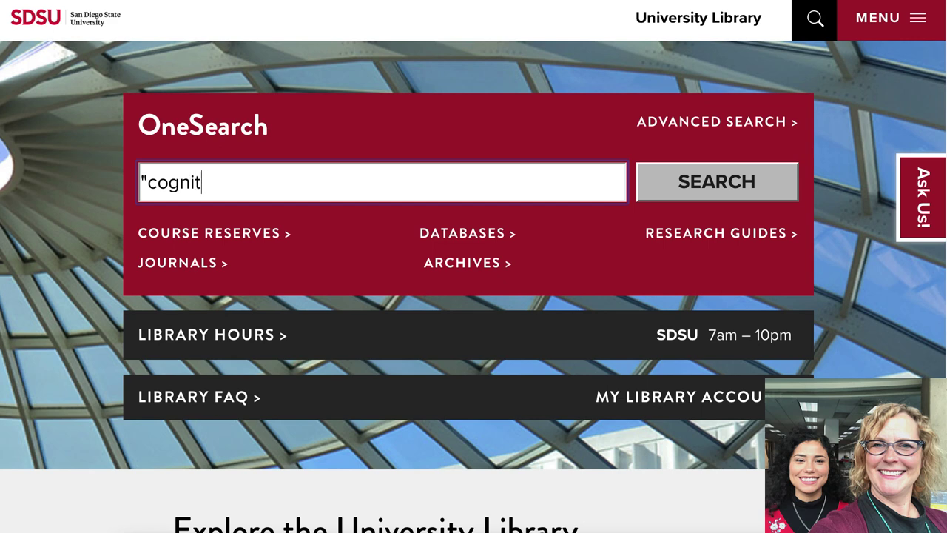
type("ive behaviora")
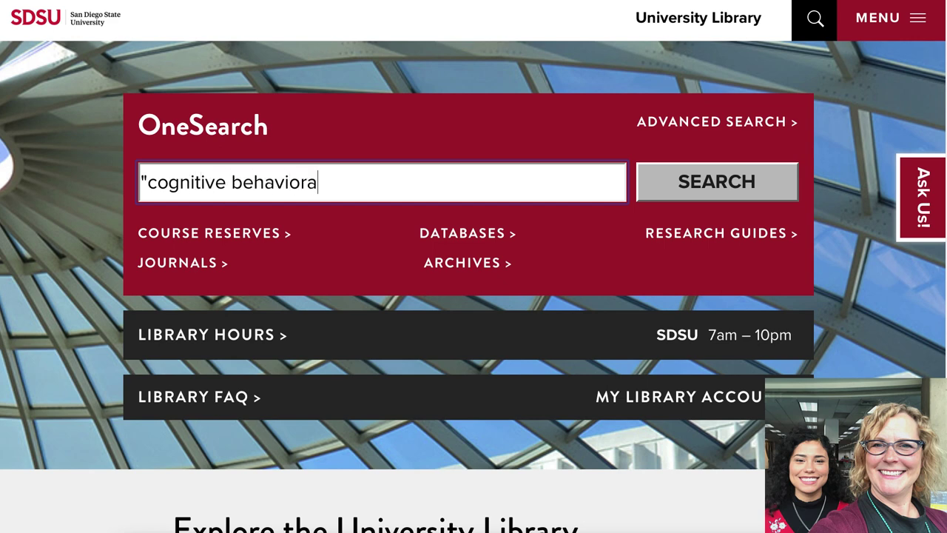
type("l therapy")
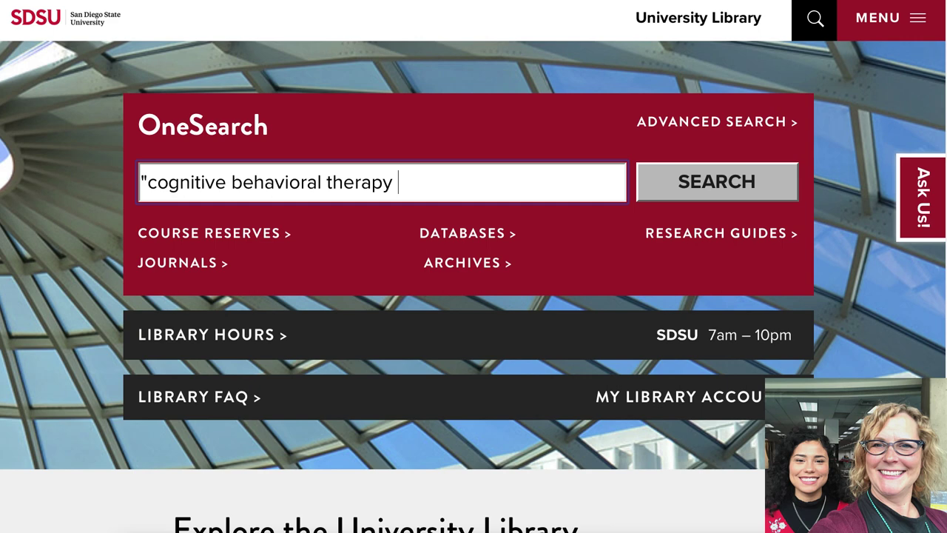
type("\"")
left_click(690, 189)
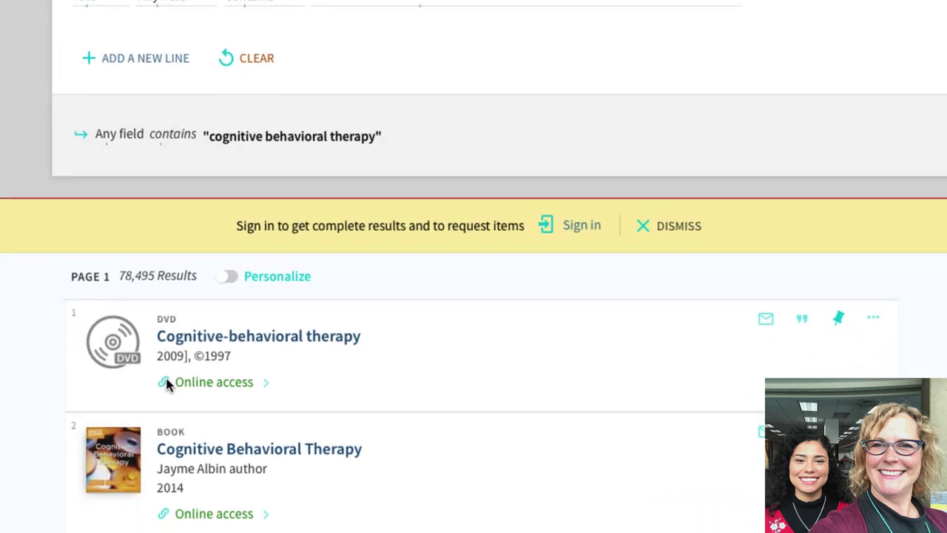
- Examine the resource types and availability of the cognitive behavioral therapy results and the filters for refining them
scroll(167, 384, "down", 4)
scroll(160, 363, "down", 1)
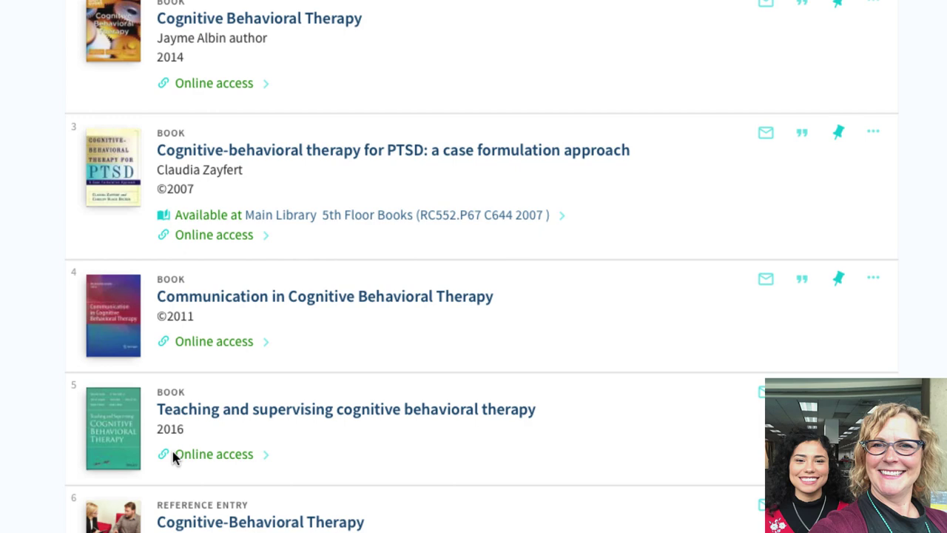
scroll(173, 457, "down", 2)
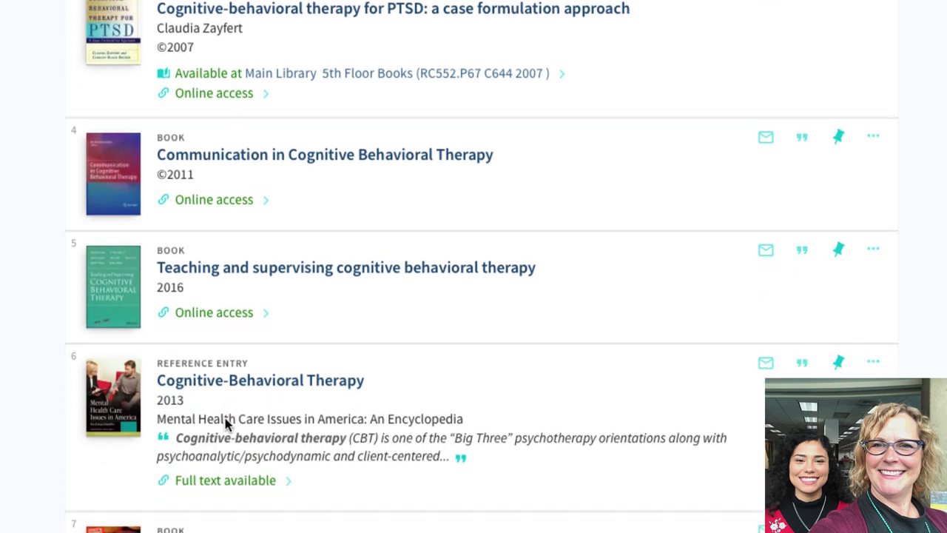
scroll(226, 423, "down", 7)
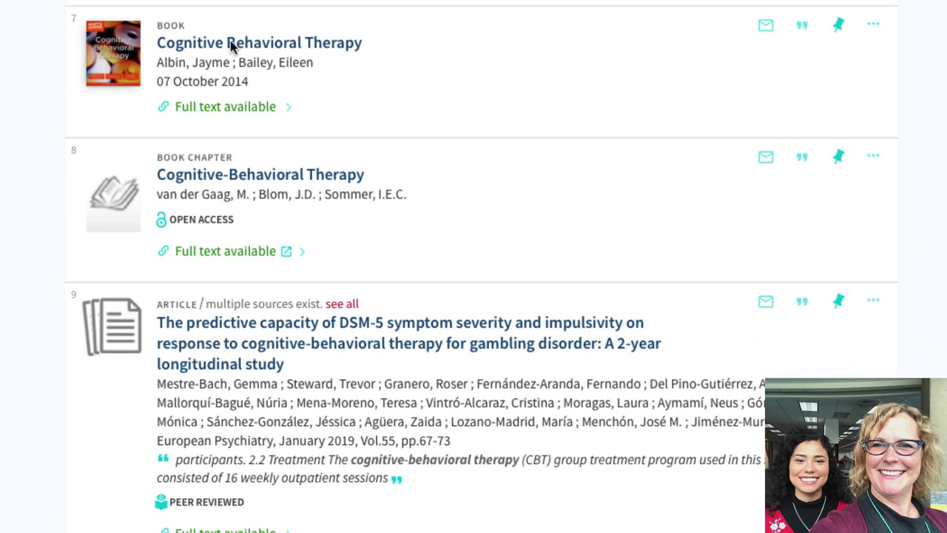
scroll(178, 398, "down", 1)
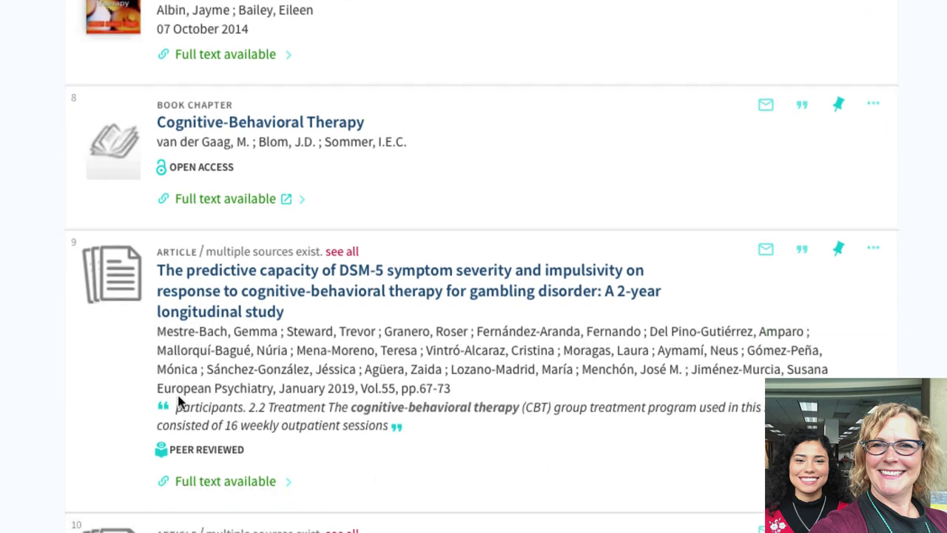
scroll(178, 398, "up", 1)
scroll(294, 382, "up", 10)
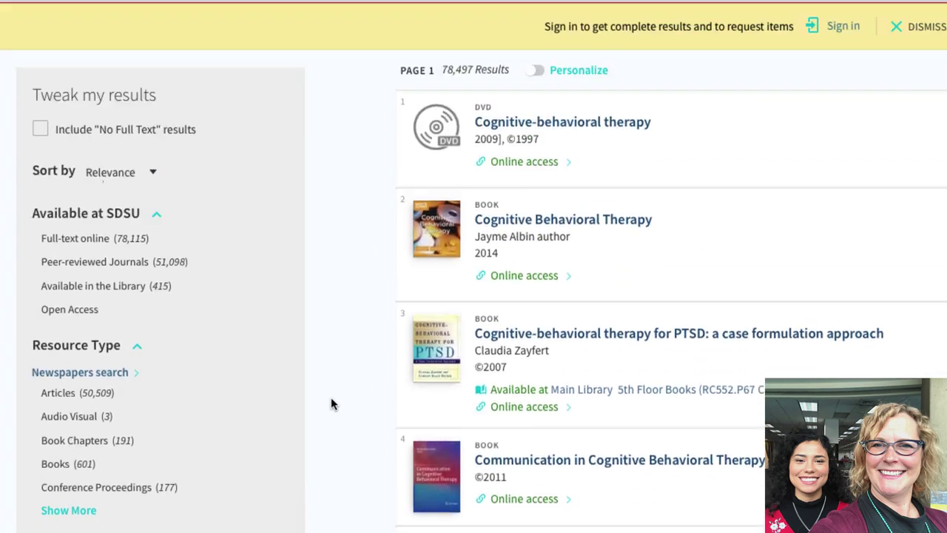
scroll(330, 397, "up", 1)
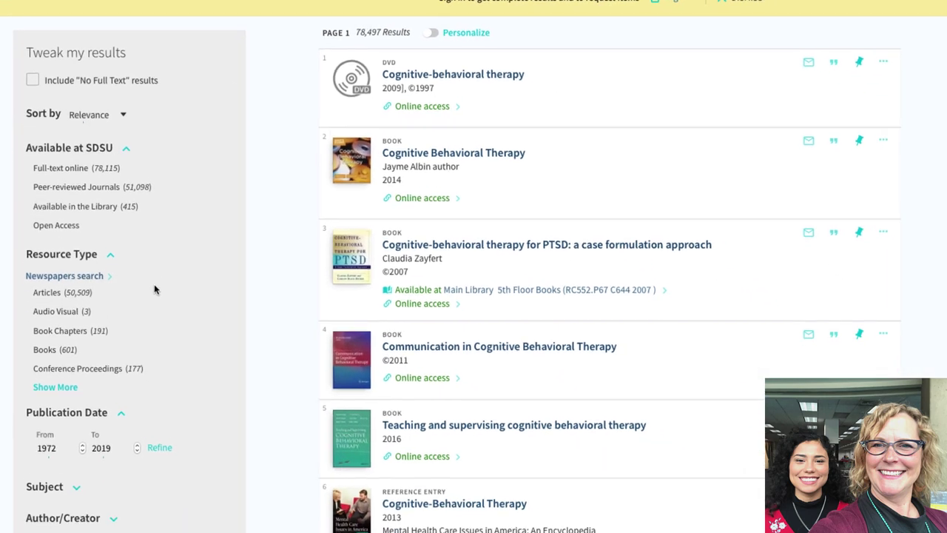
- Limit the results to publications dated from 2000 to 2019
left_click(57, 442)
key("BackSpace")
key("BackSpace")
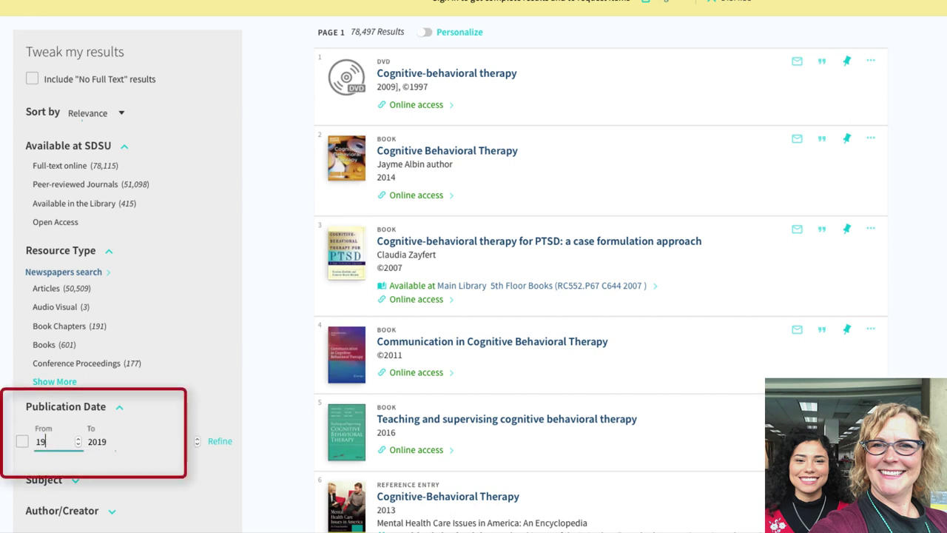
type("2000")
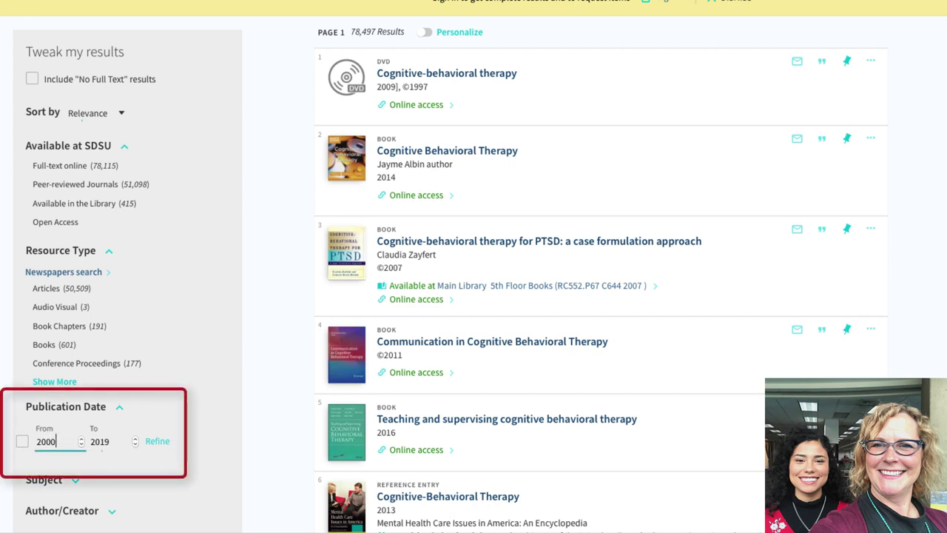
key("Return")
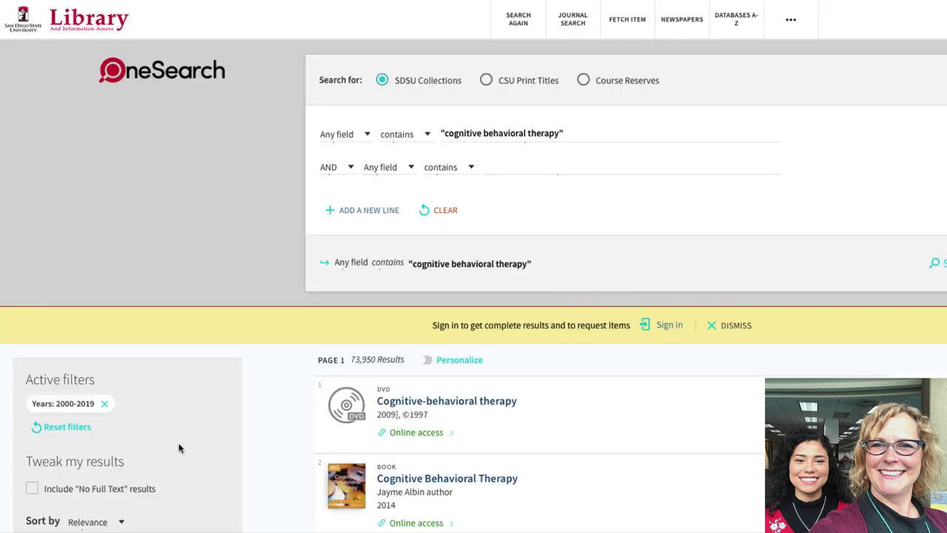
- Make the active Years: 2000-2019 filter persistent throughout the session
scroll(179, 444, "down", 3)
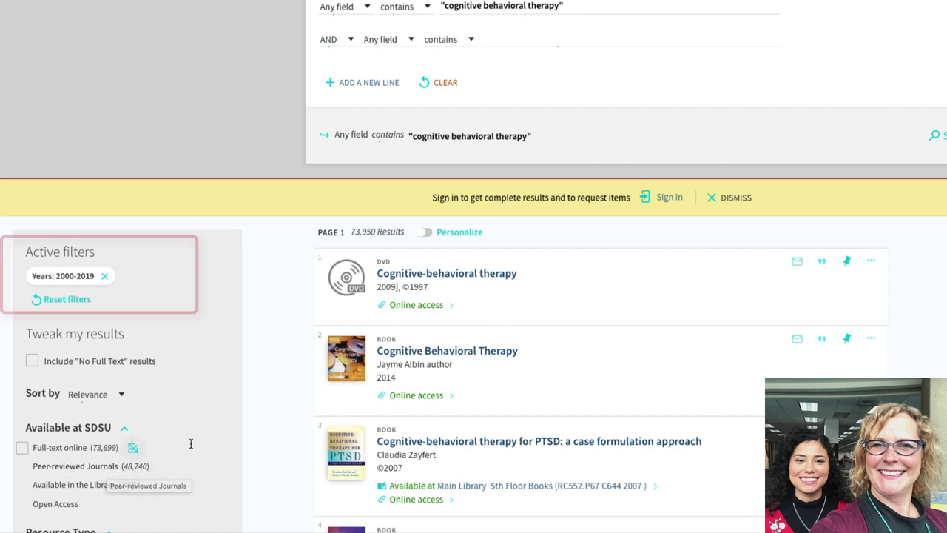
mouse_move(54, 286)
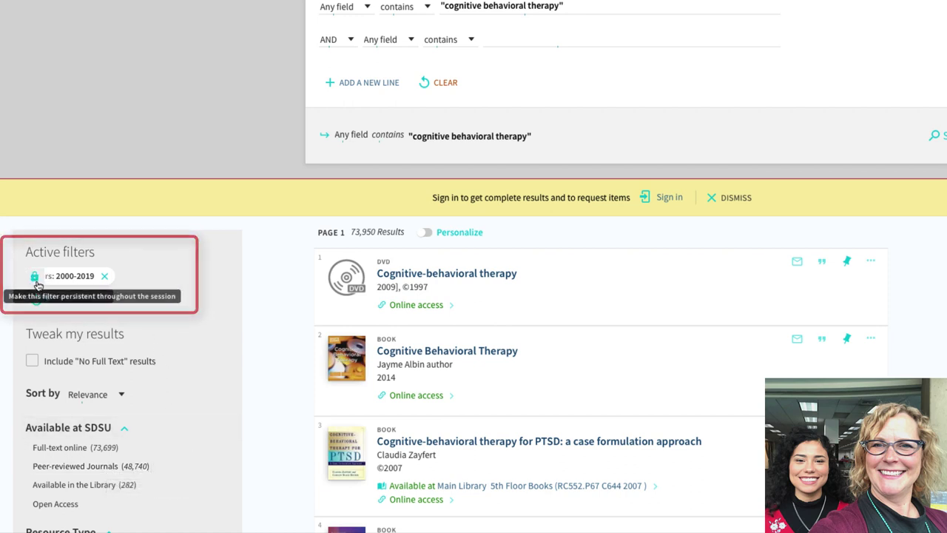
left_click(35, 278)
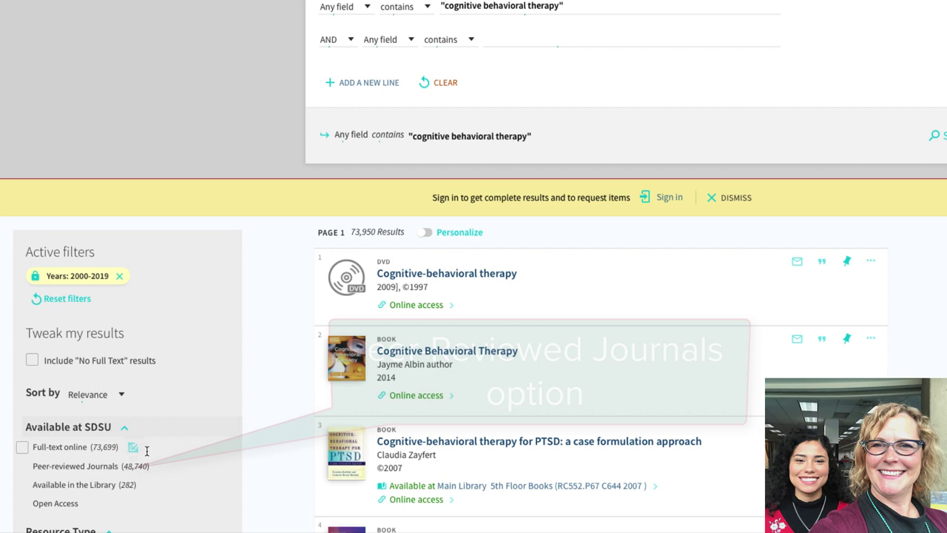
- Restrict the results to Peer-reviewed Journals with a persistent filter and look through the listed articles
left_click(126, 466)
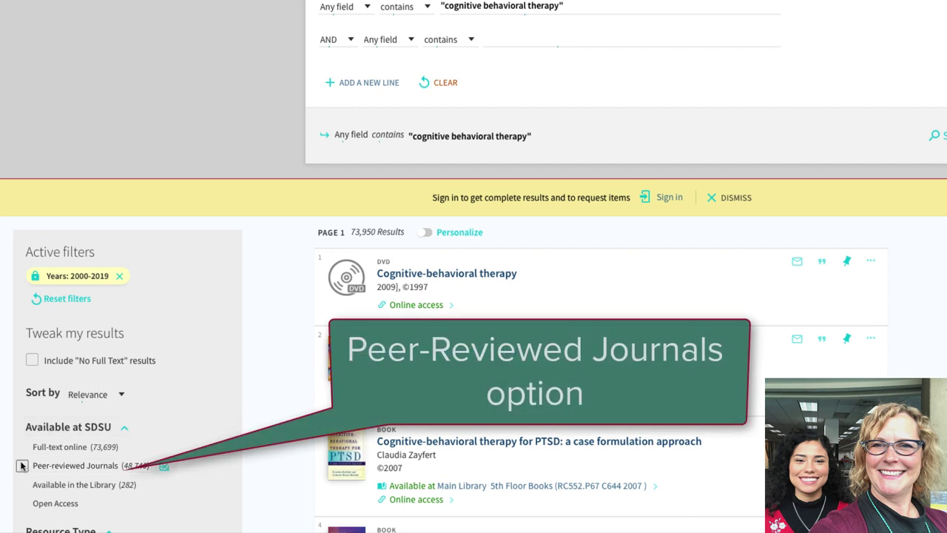
left_click(124, 507)
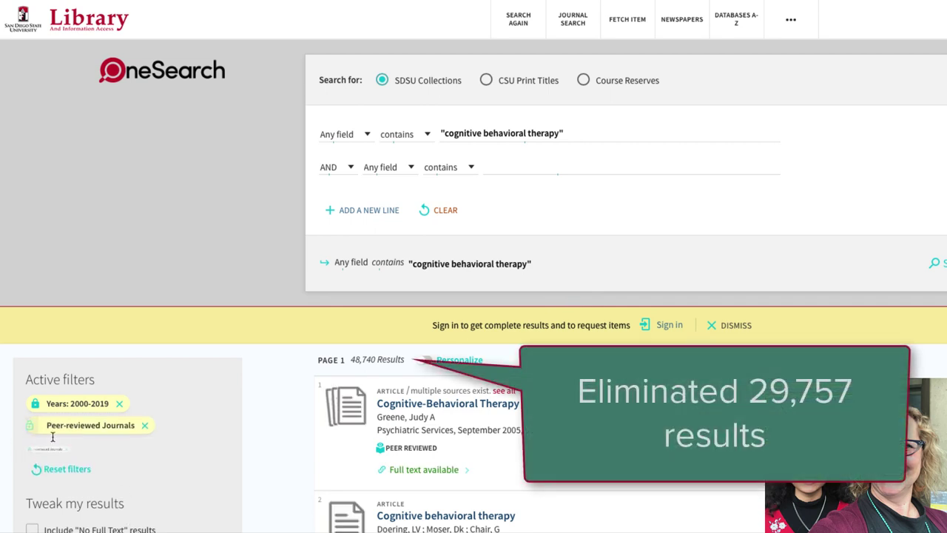
scroll(185, 462, "down", 2)
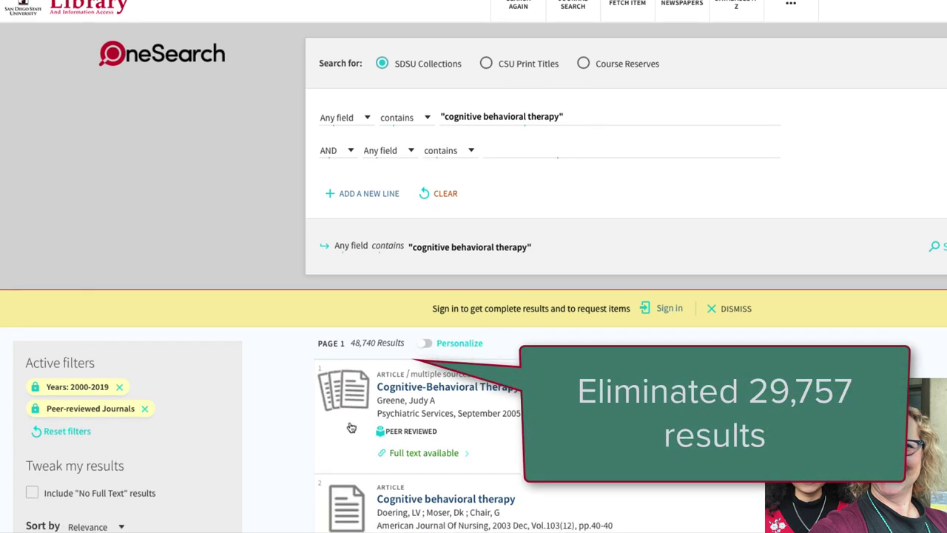
scroll(383, 351, "down", 3)
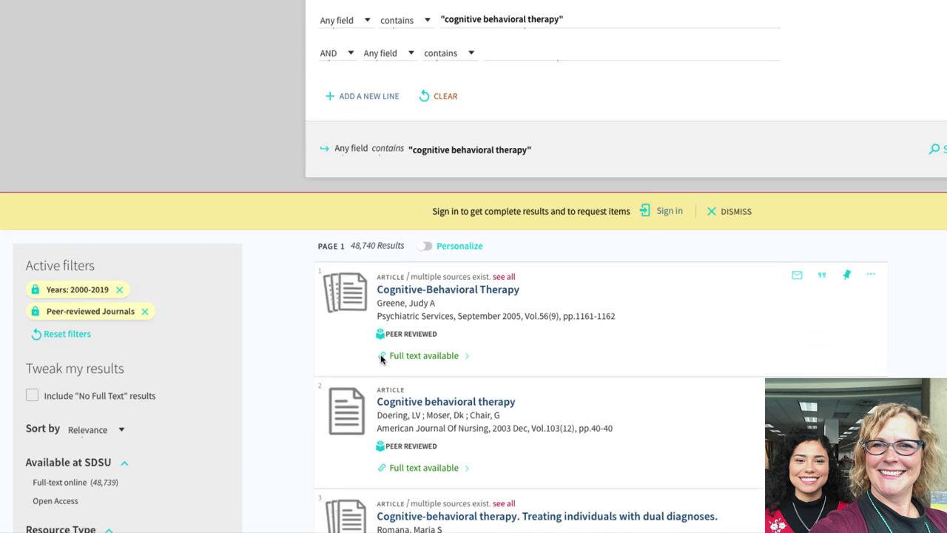
scroll(381, 359, "down", 3)
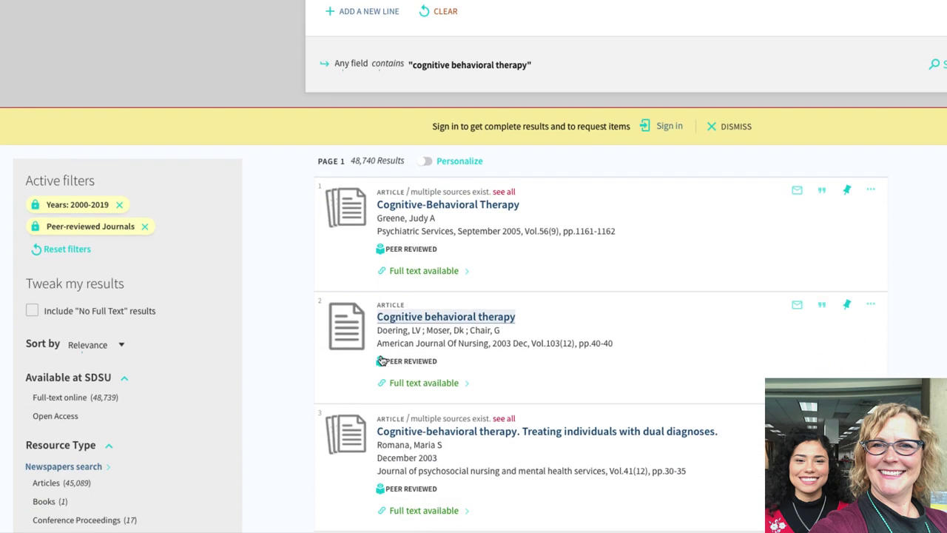
scroll(381, 358, "down", 1)
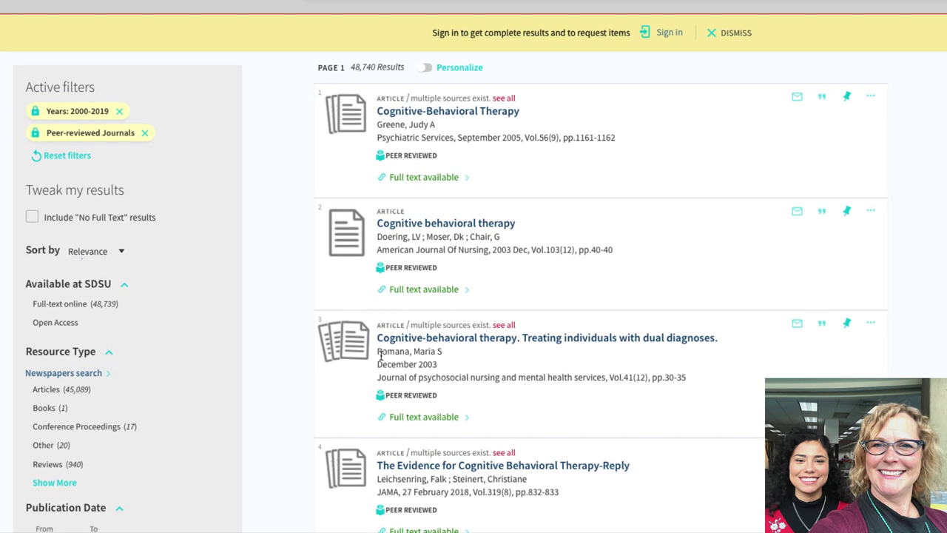
scroll(381, 359, "up", 4)
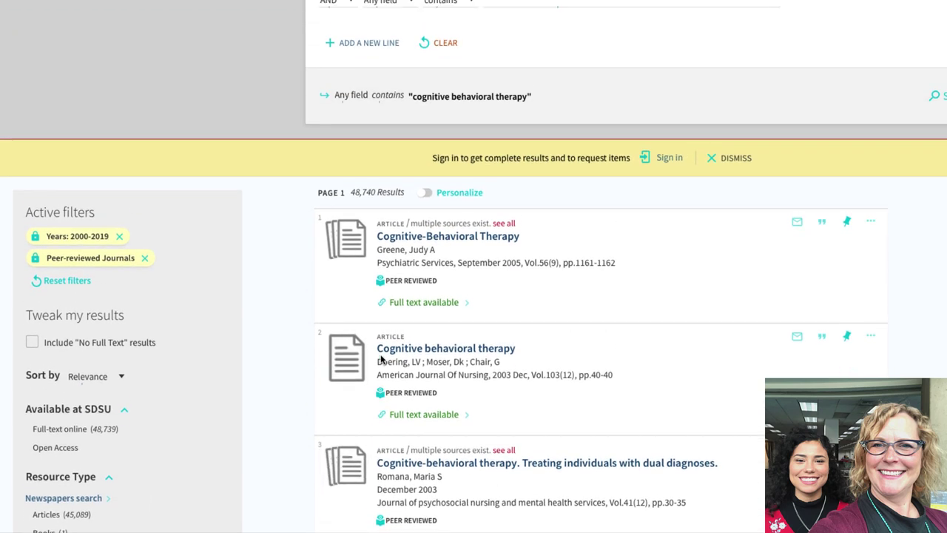
scroll(381, 358, "up", 1)
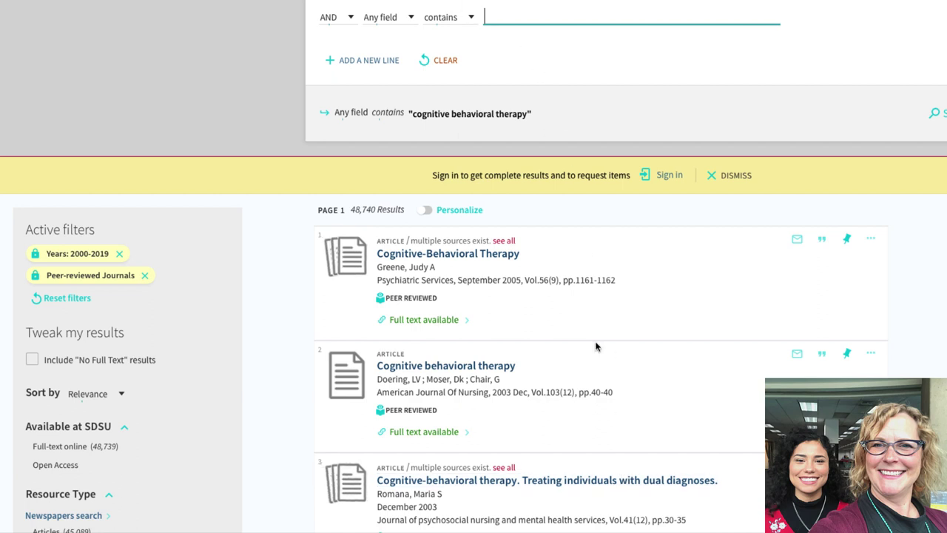
- Add the condition Any field contains dual diagnoses, copied from the third article's title, and rerun the search
left_click_drag(724, 481, 644, 480)
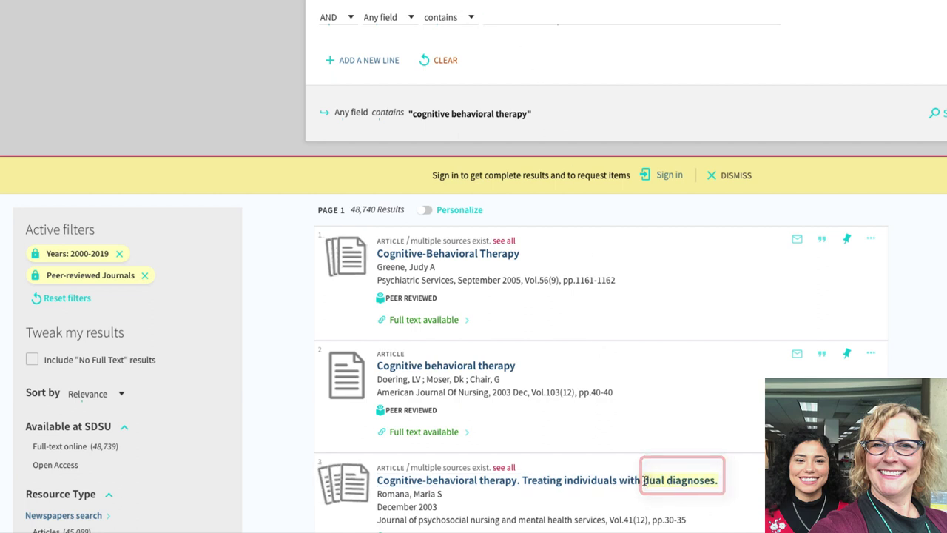
key("ctrl+c")
left_click(506, 16)
key("ctrl+v")
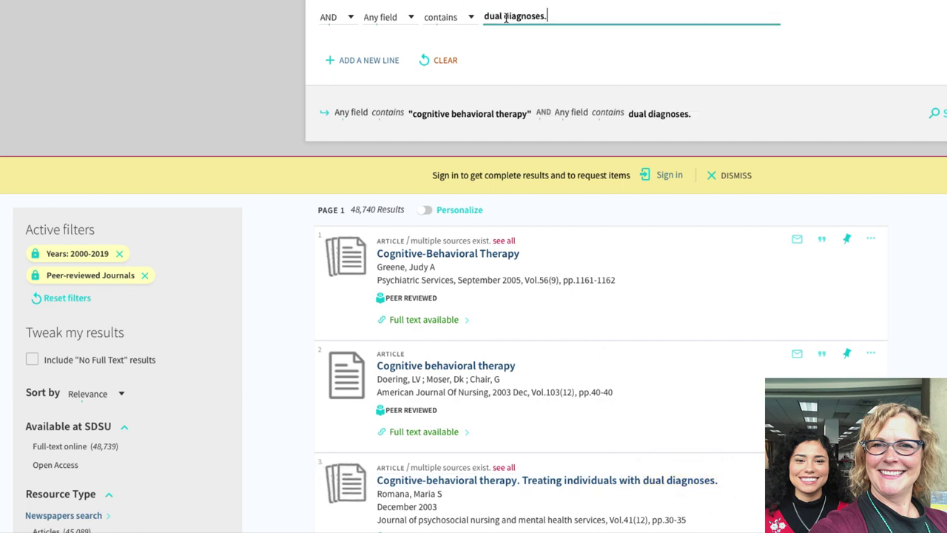
key("BackSpace")
key("Return")
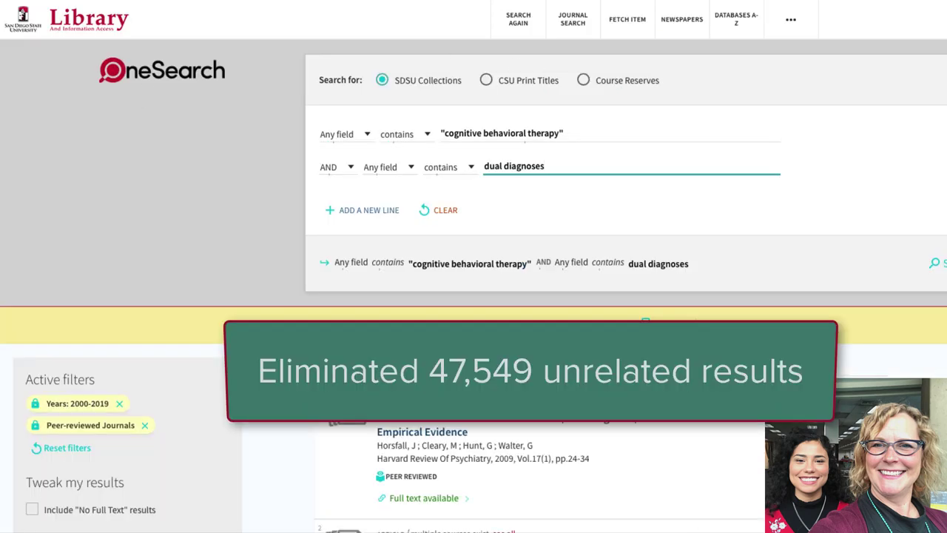
- Open the record of the article "Trans-Sector Integrated Treatment in Psychosis and Addiction" and read its Notes
scroll(516, 447, "down", 4)
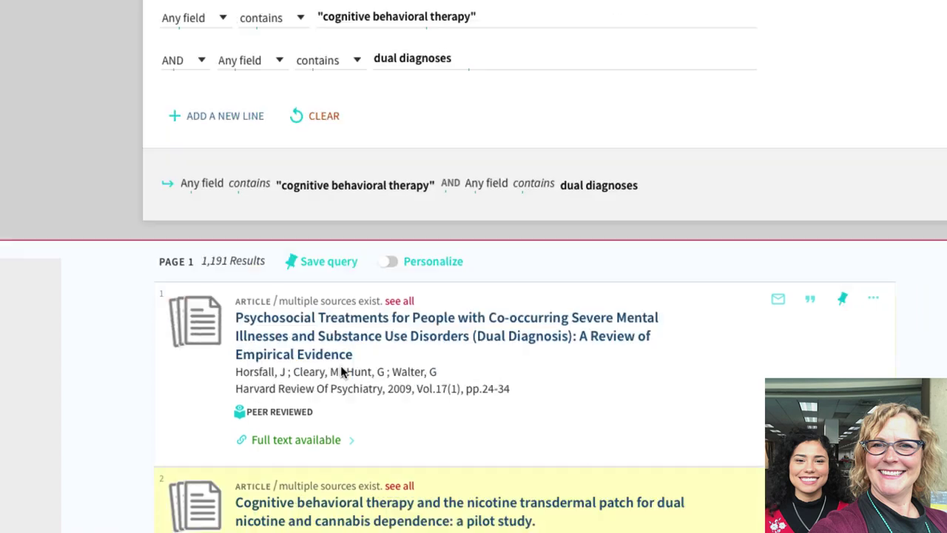
left_click(342, 372)
scroll(254, 501, "down", 3)
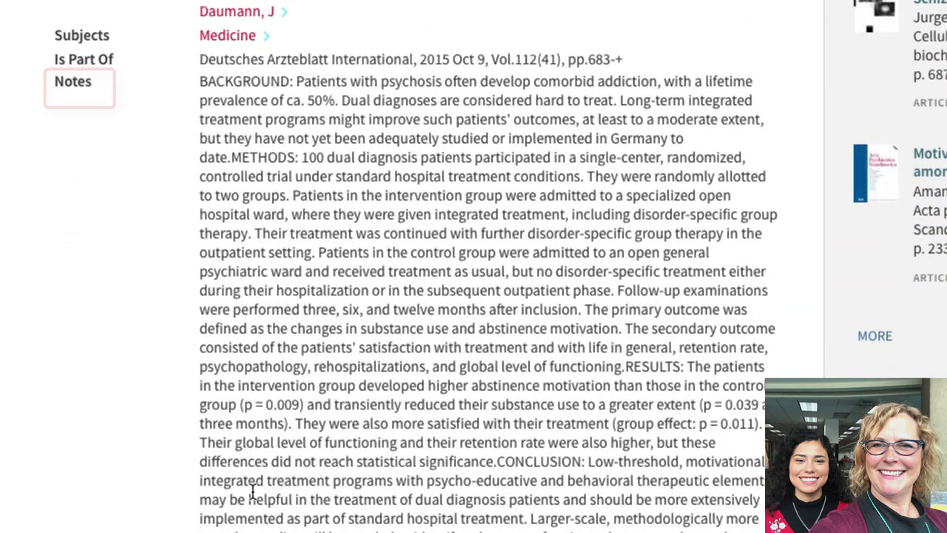
scroll(252, 490, "up", 1)
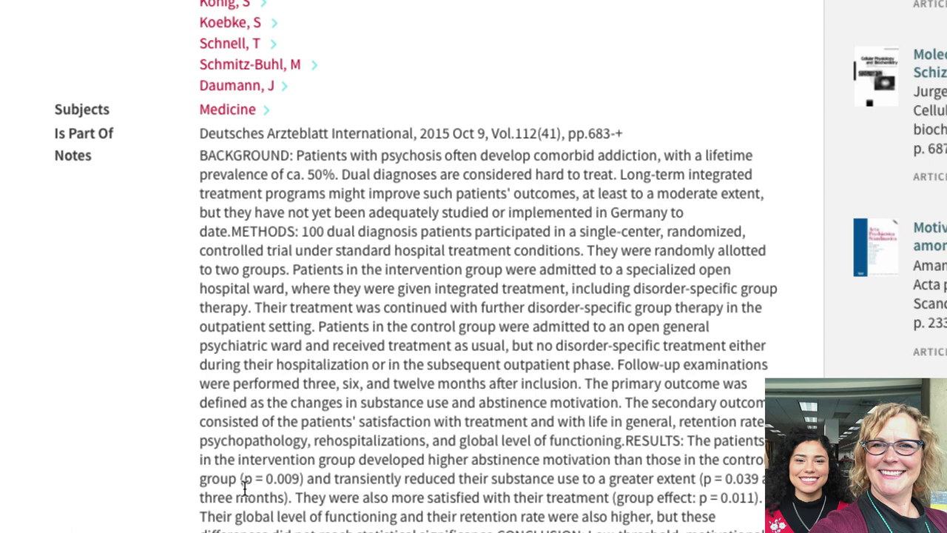
- Open the article's full text at EBSCOhost CINAHL Plus with Full Text
scroll(244, 489, "up", 2)
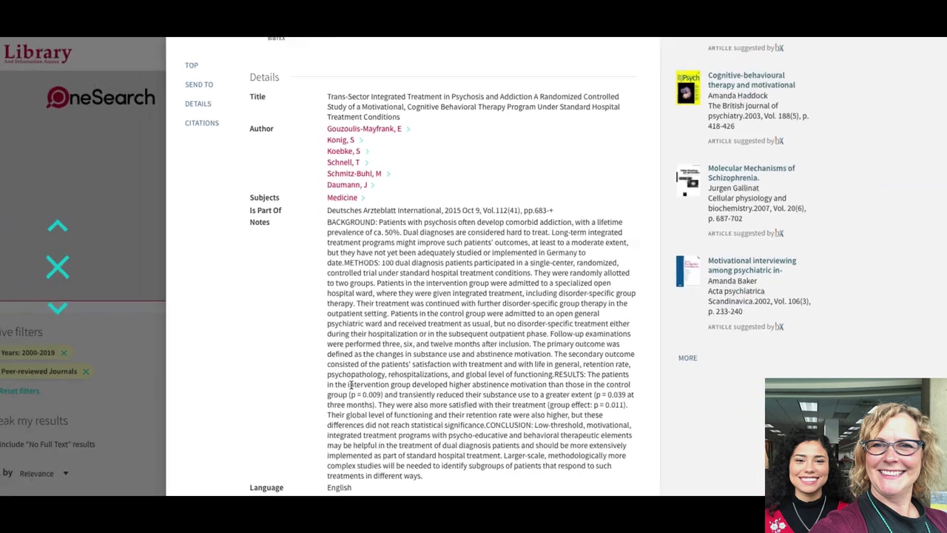
scroll(351, 384, "up", 3)
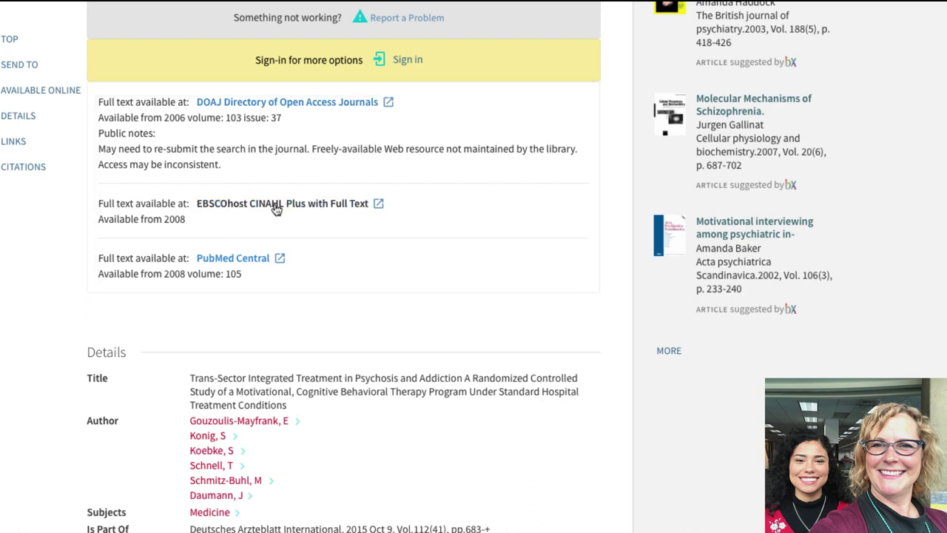
left_click(275, 206)
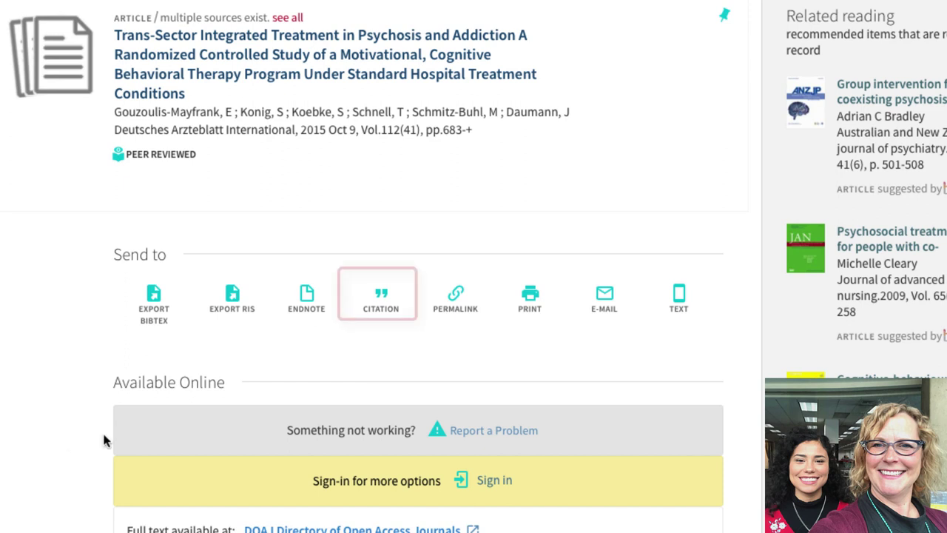
- Show the article's citation, try the Harvard 1 style, and copy the APA (6th edition) version to the clipboard
left_click(381, 306)
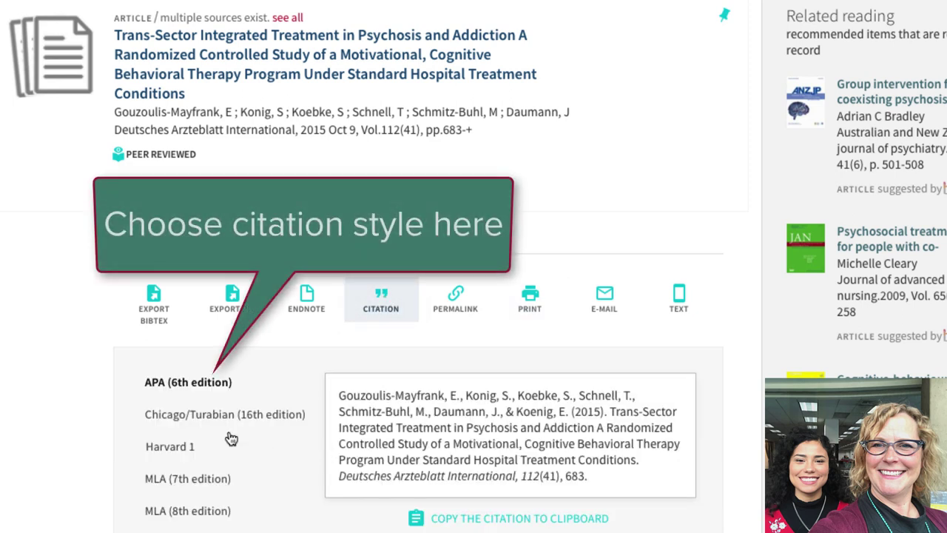
left_click(171, 448)
left_click(179, 384)
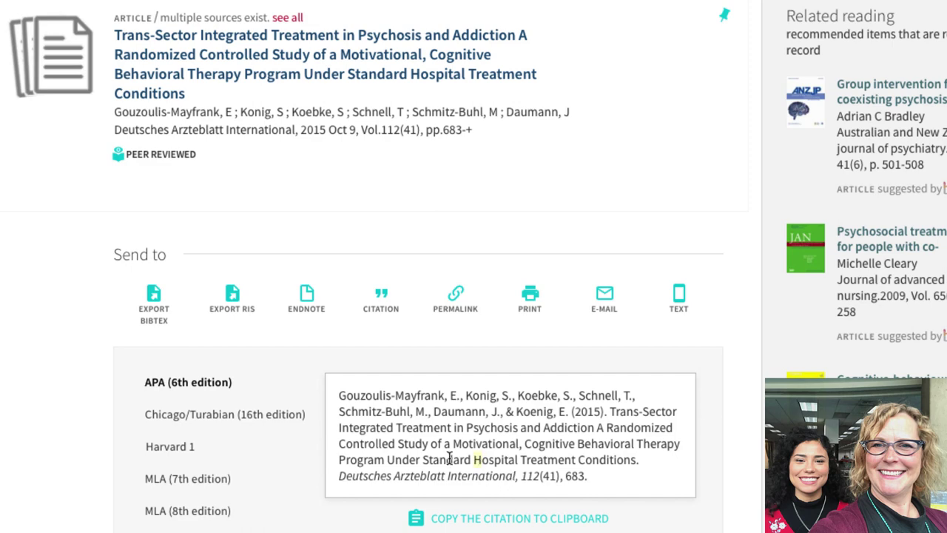
left_click(453, 521)
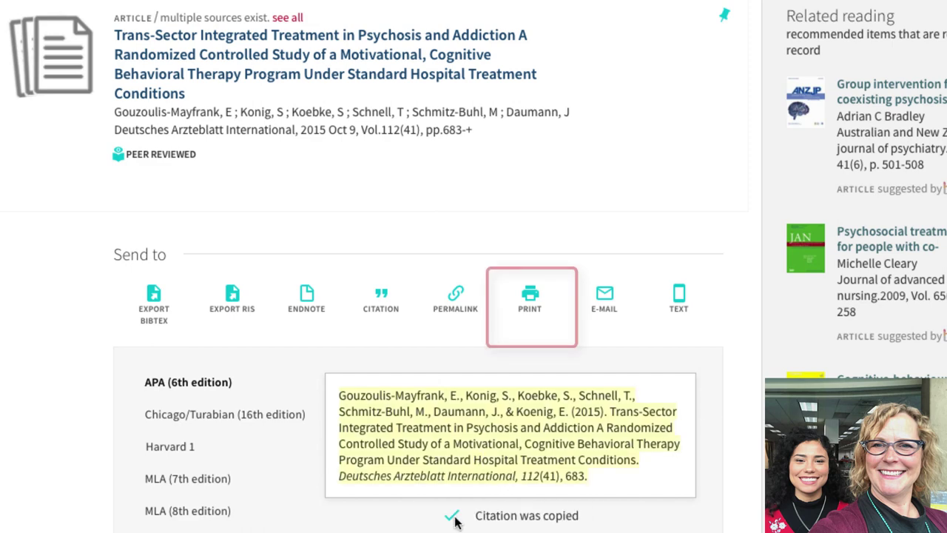
- Preview the article record's print settings without printing and open its e-mail form
left_click(537, 309)
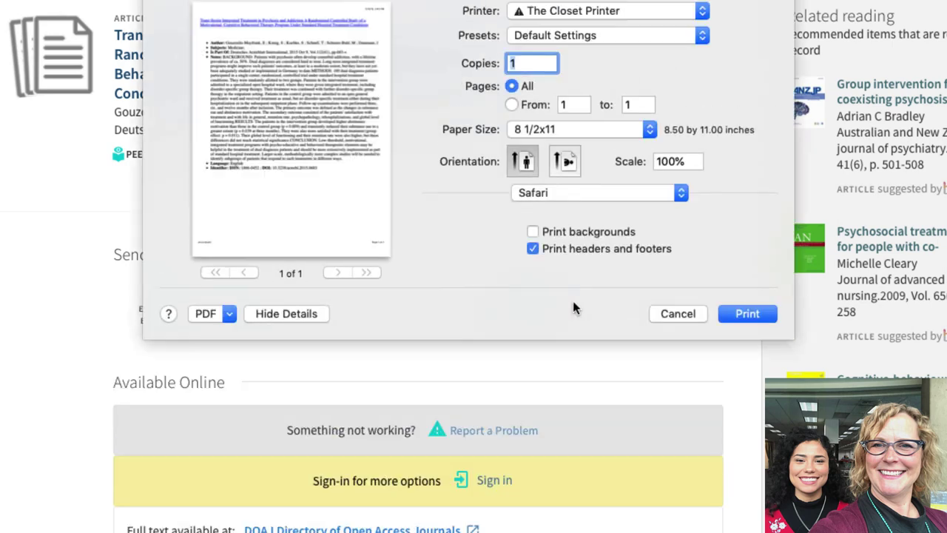
left_click(679, 314)
left_click(604, 311)
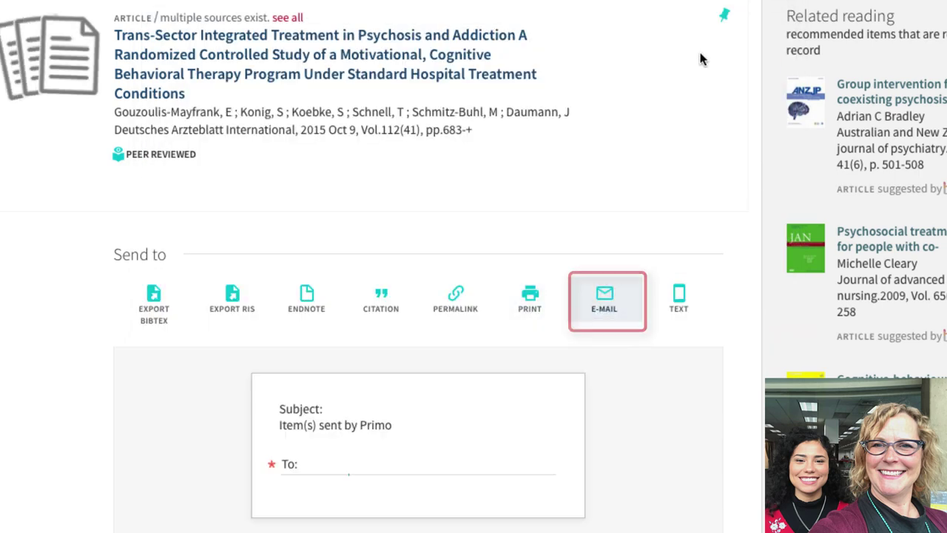
- Pin the article record to the favorites and sign in through the student and employee login
left_click(727, 20)
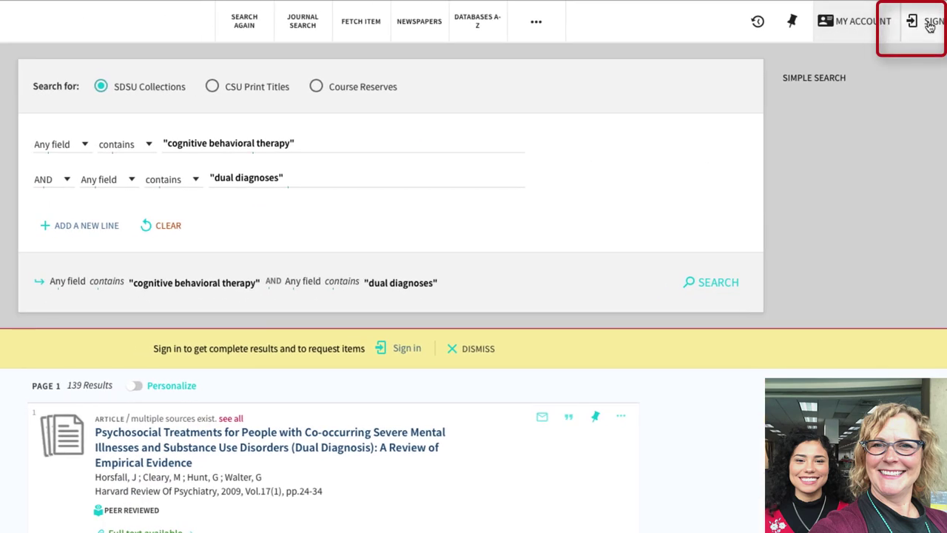
scroll(474, 296, "down", 3)
left_click(563, 102)
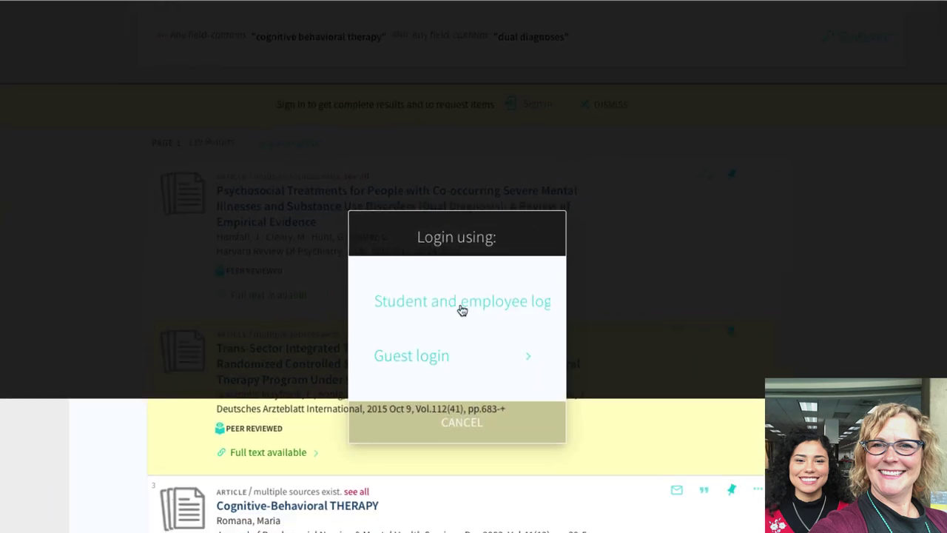
left_click(461, 301)
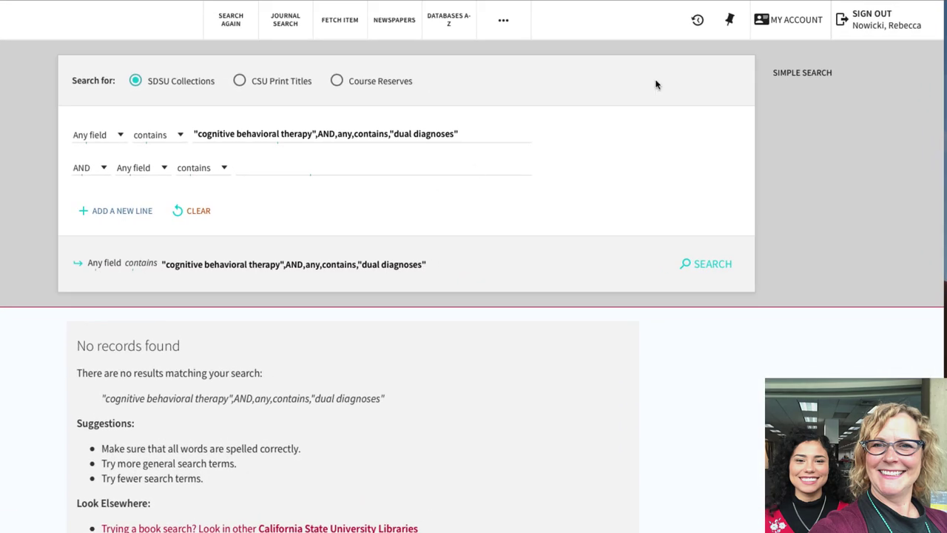
- Open the library account overview, go to My Favorites and look through the saved records
left_click(765, 31)
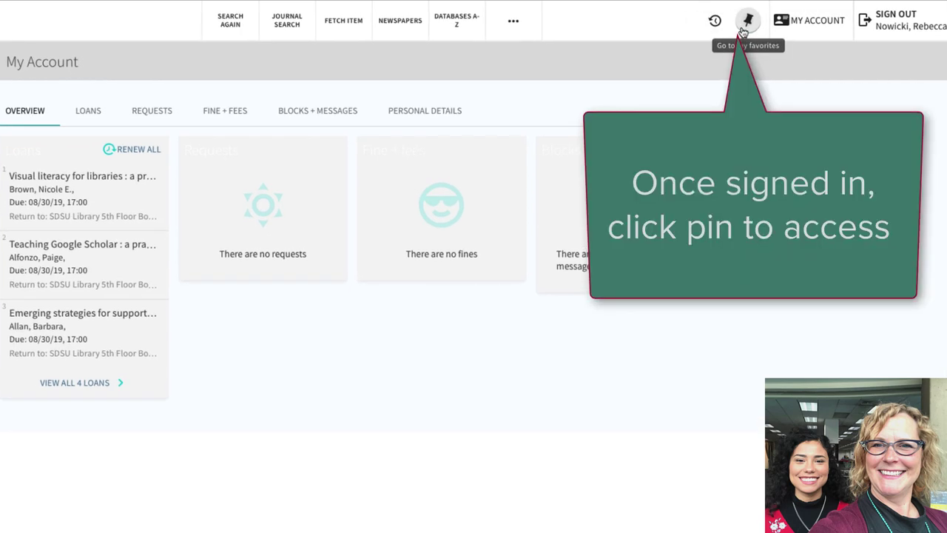
left_click(745, 28)
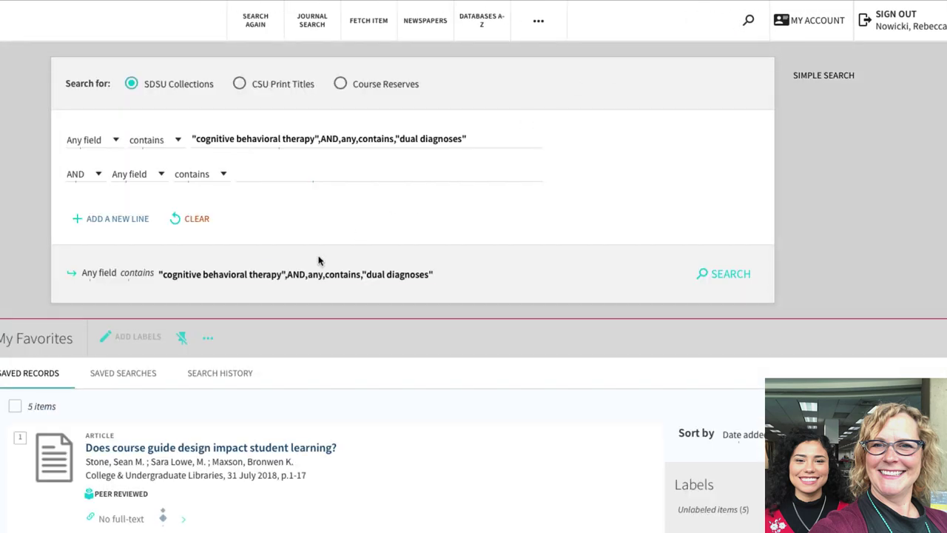
scroll(320, 259, "down", 7)
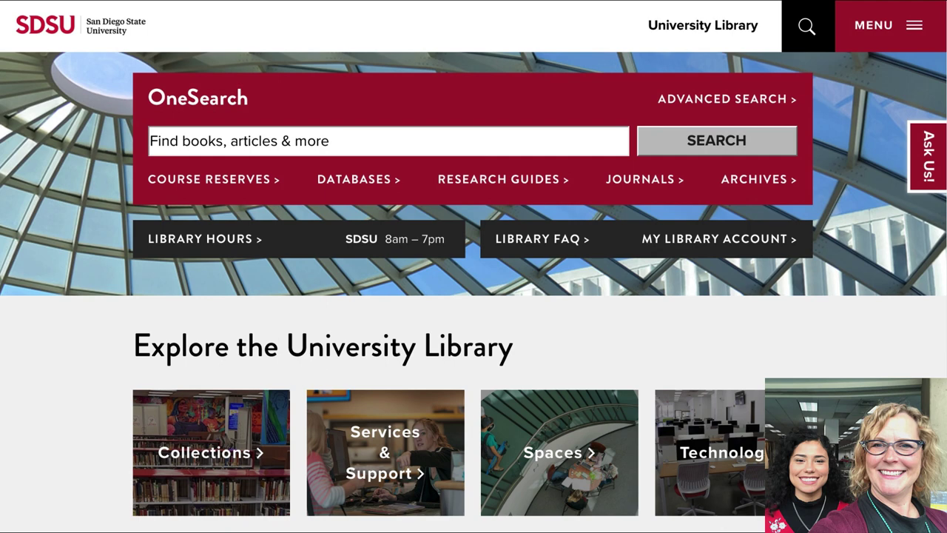